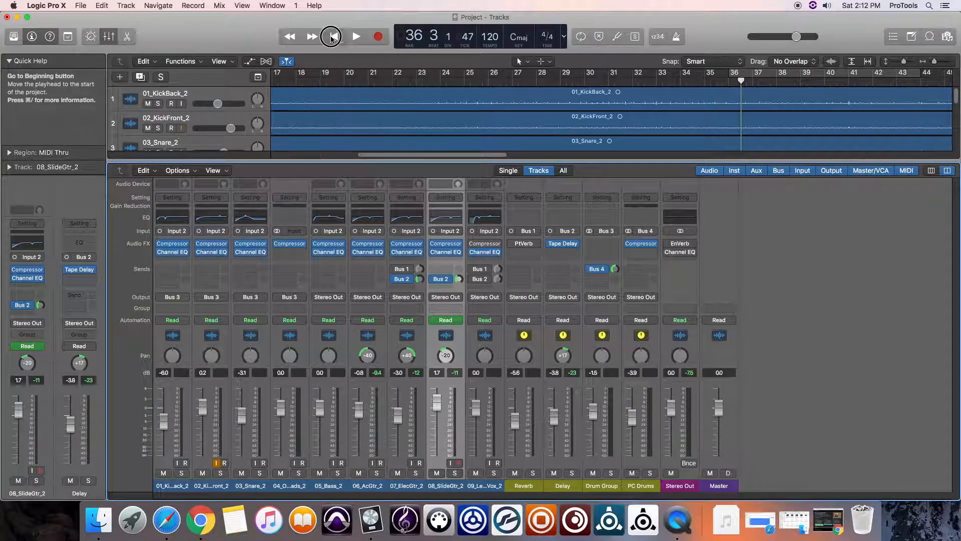
Play the mix from the beginning, and lower the Drum Group fader to -2.0 dB with the Stereo Out peak indicator reset.
left_click(331, 37)
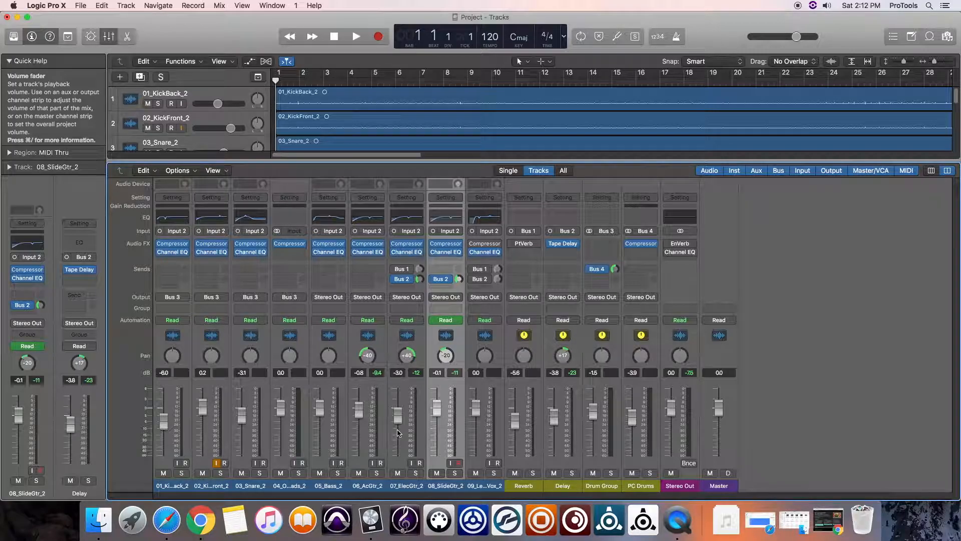
key("space")
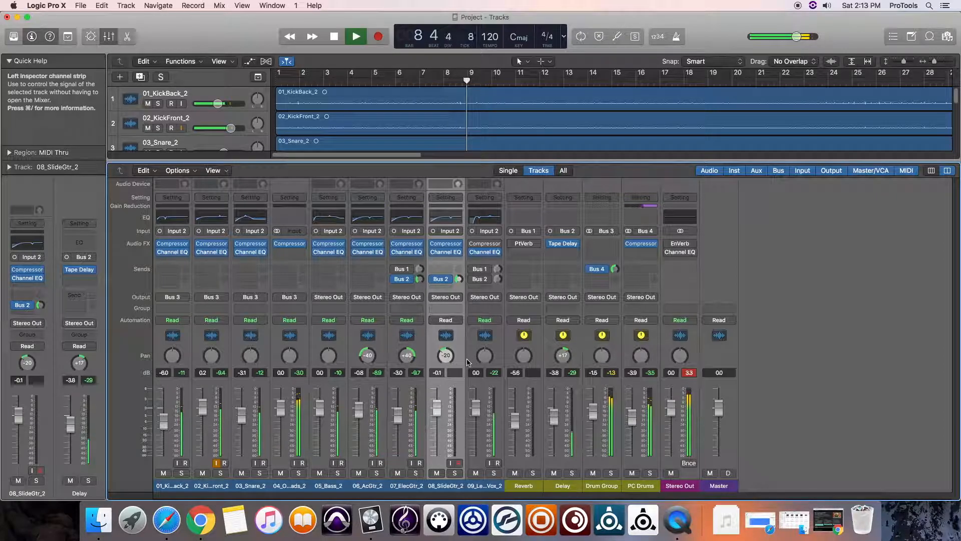
key("space")
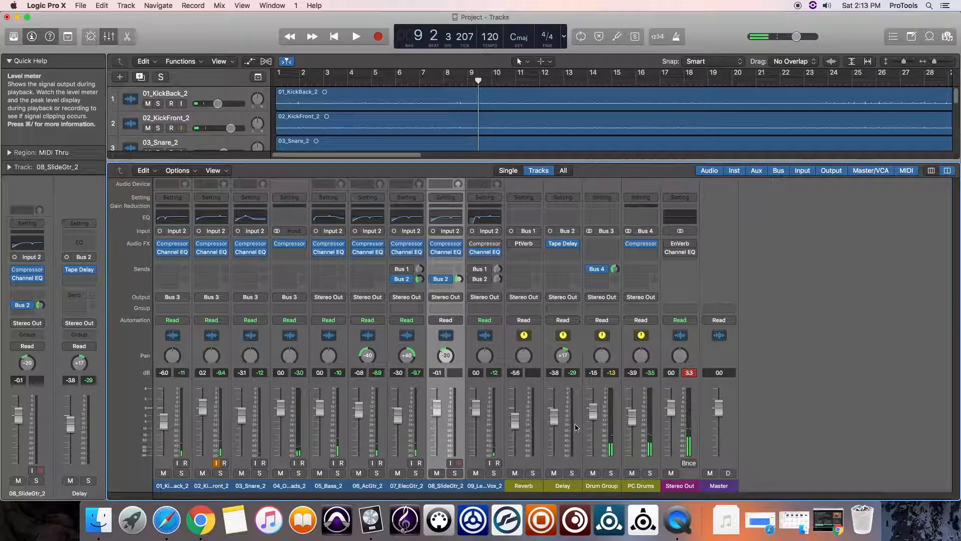
left_click_drag(594, 410, 594, 412)
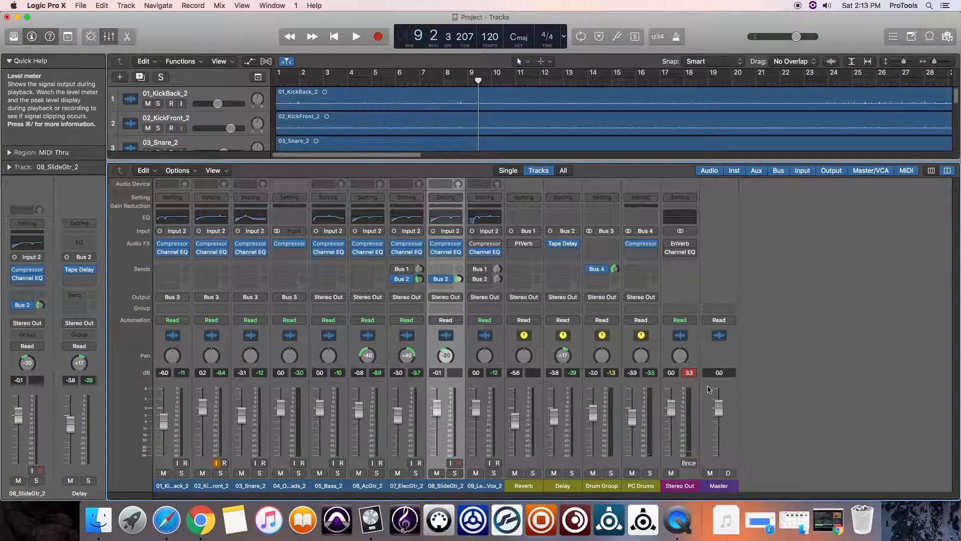
left_click(690, 374)
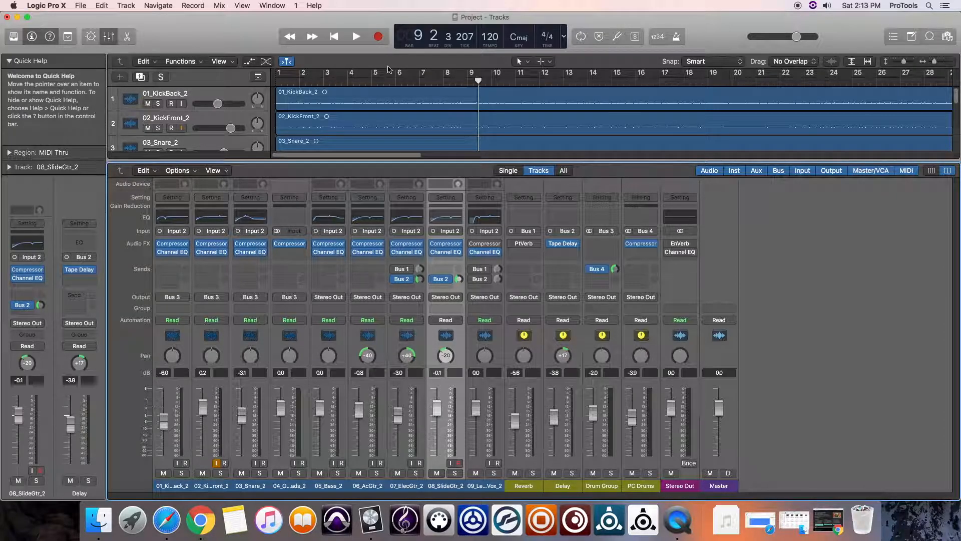
Replay the opening bars from the beginning to check the Stereo Out level for clipping.
key("Return")
key("space")
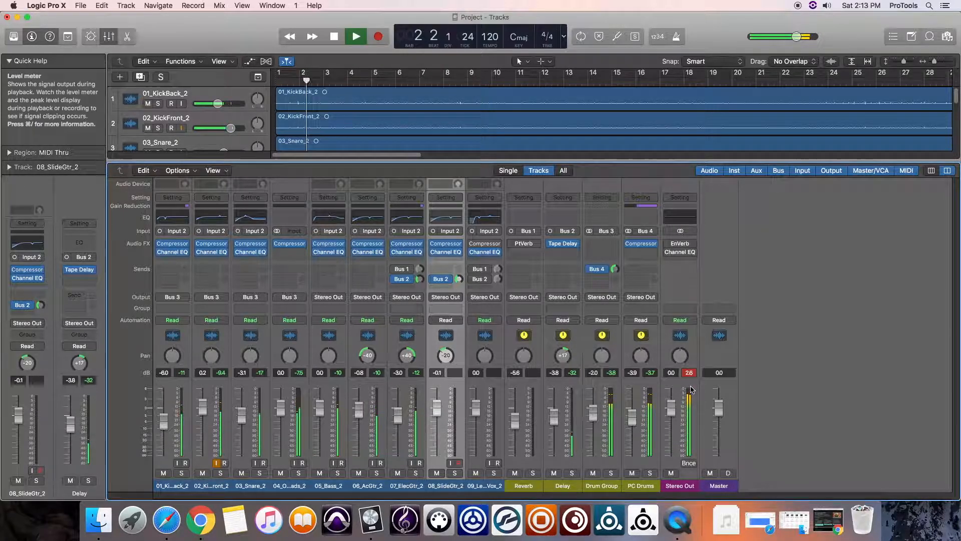
key("space")
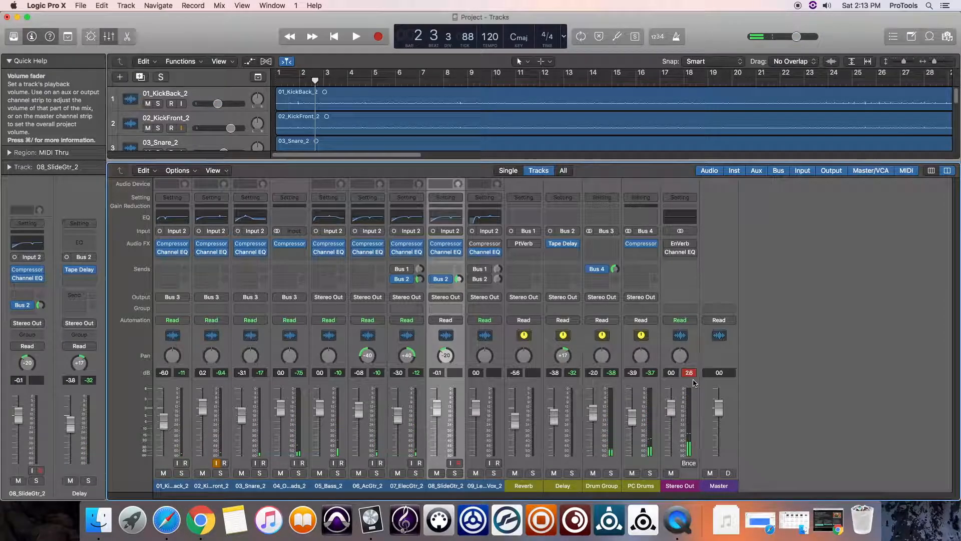
left_click(334, 36)
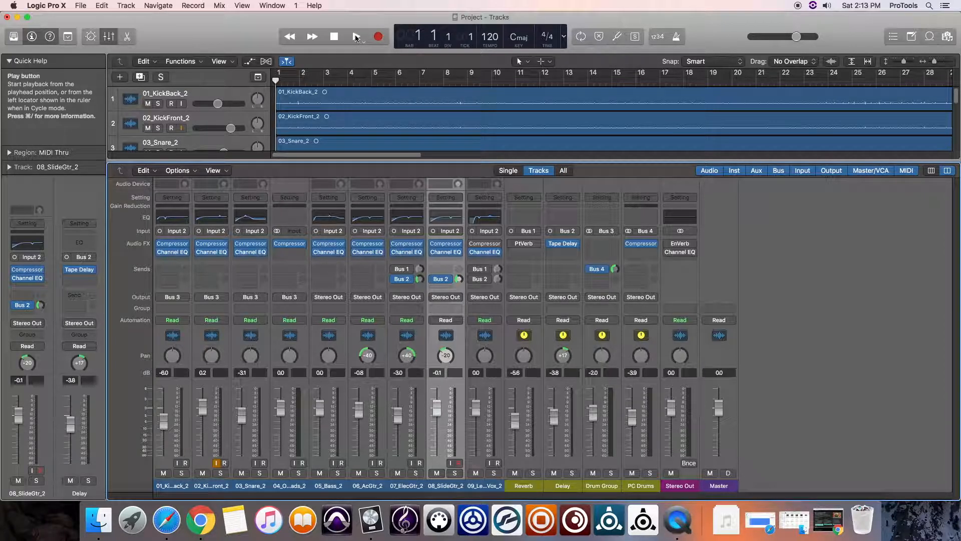
left_click(356, 37)
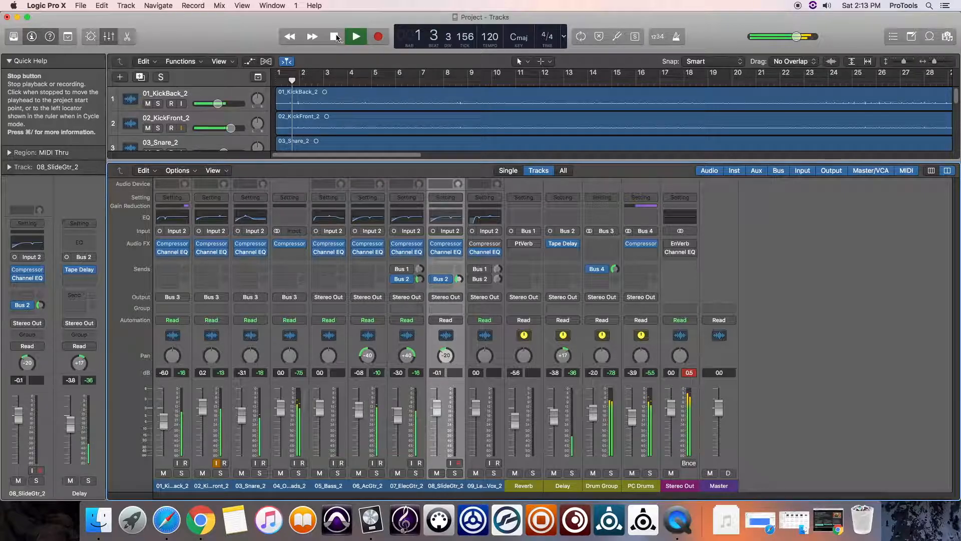
left_click(336, 39)
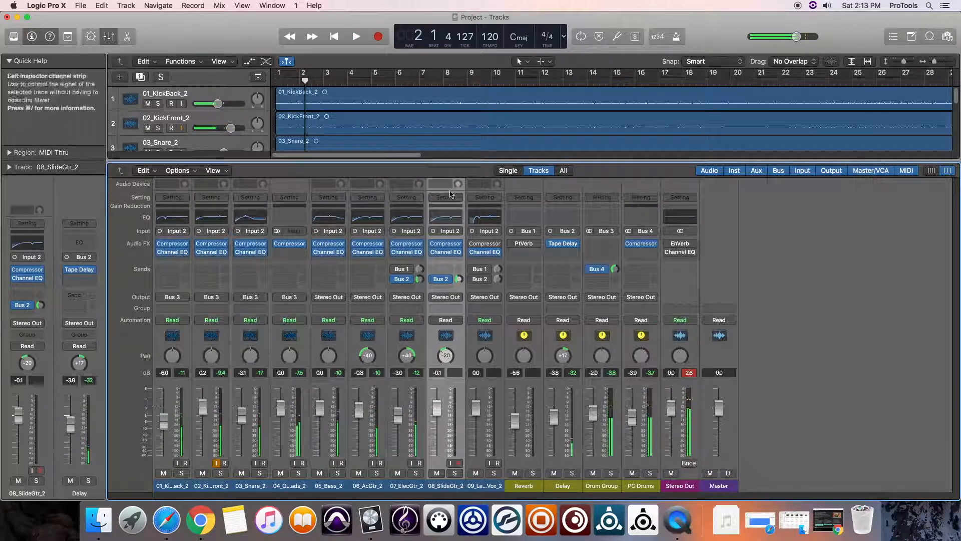
Lower the faders of KickBack to -6.2 dB, KickFront to -0.2 dB, Snare to -3.3 dB and Bass to -1.0 dB.
left_click_drag(320, 408, 319, 413)
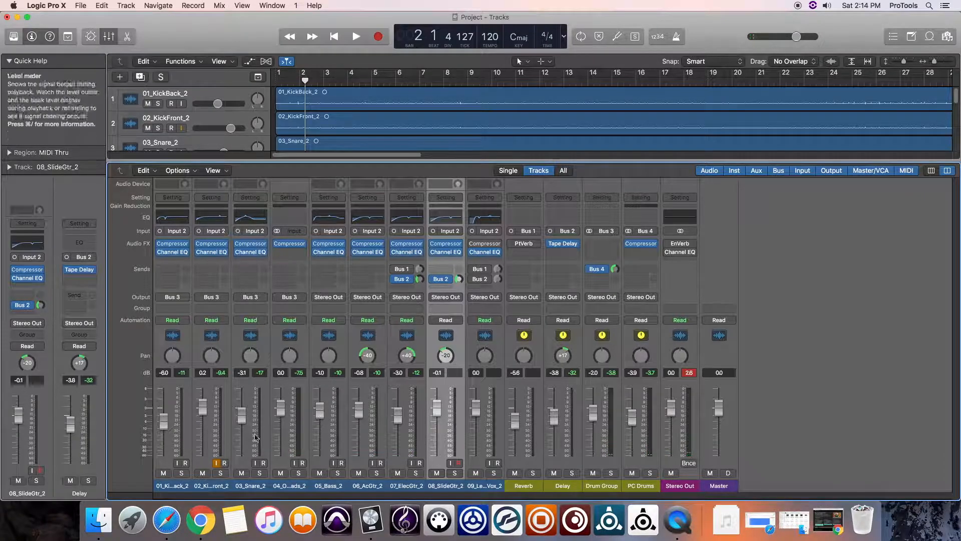
left_click_drag(203, 408, 203, 410)
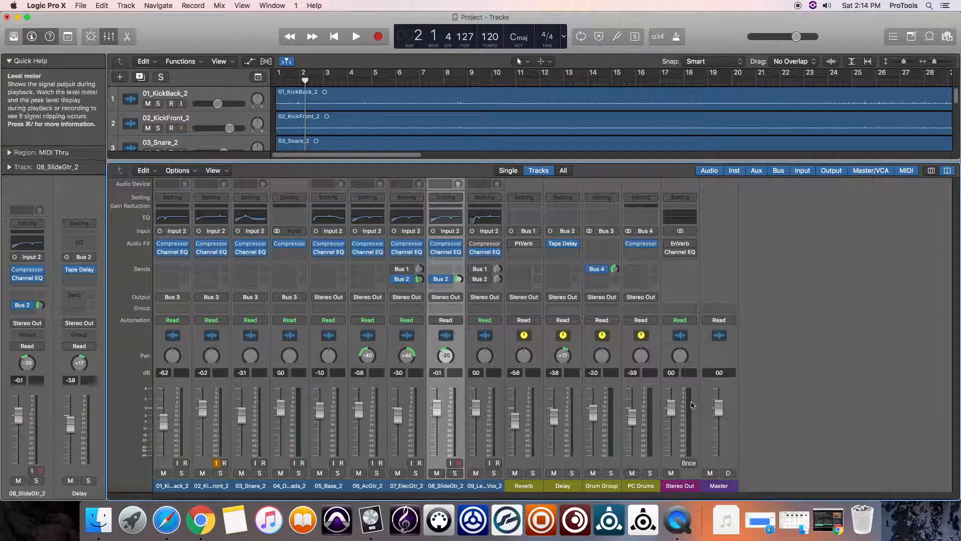
left_click_drag(241, 414, 242, 415)
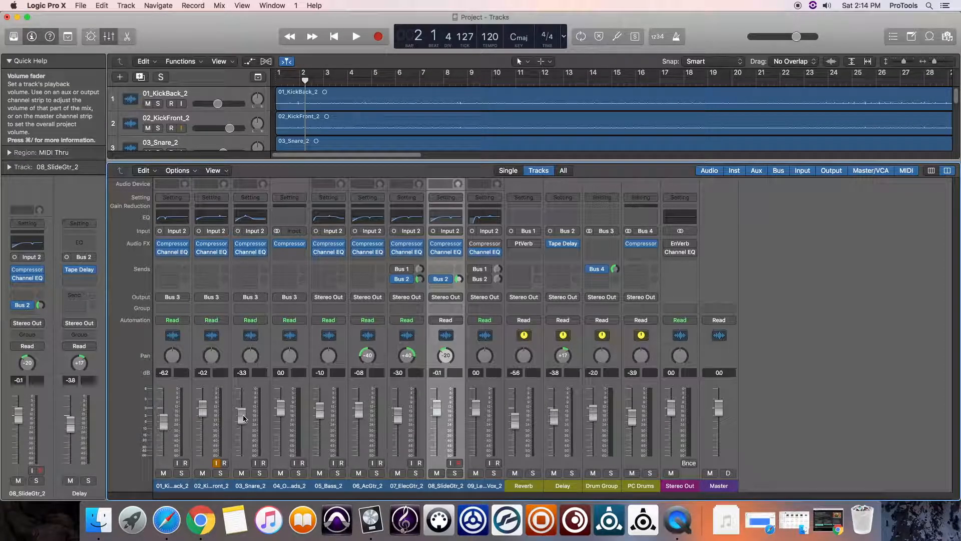
Audition the mix and bring the slide guitar track's fader down to -4.6 dB.
key("space")
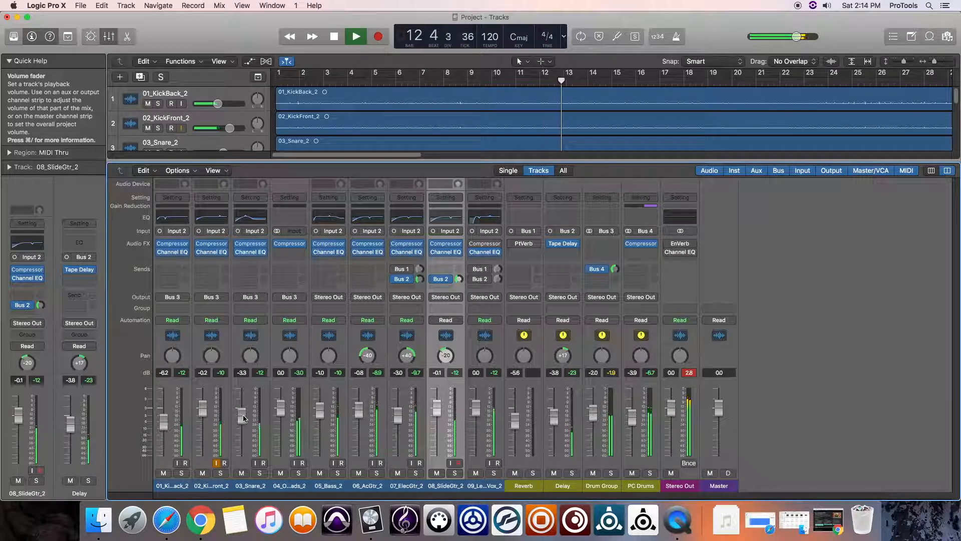
key("space")
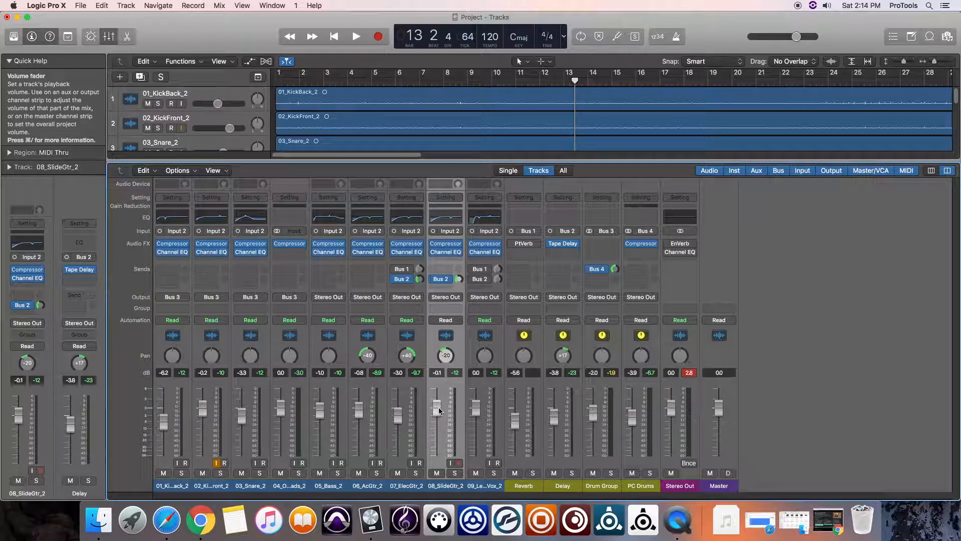
left_click_drag(438, 408, 439, 427)
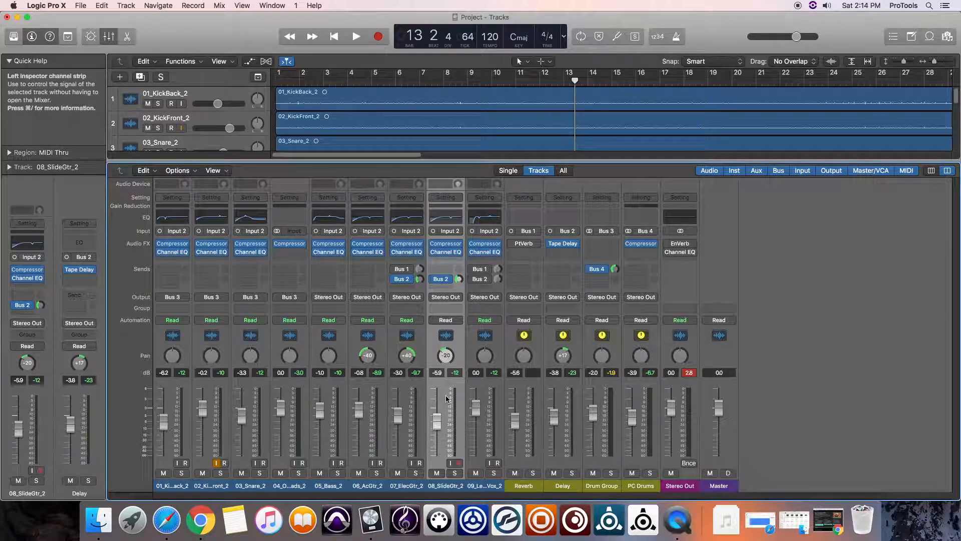
key("space")
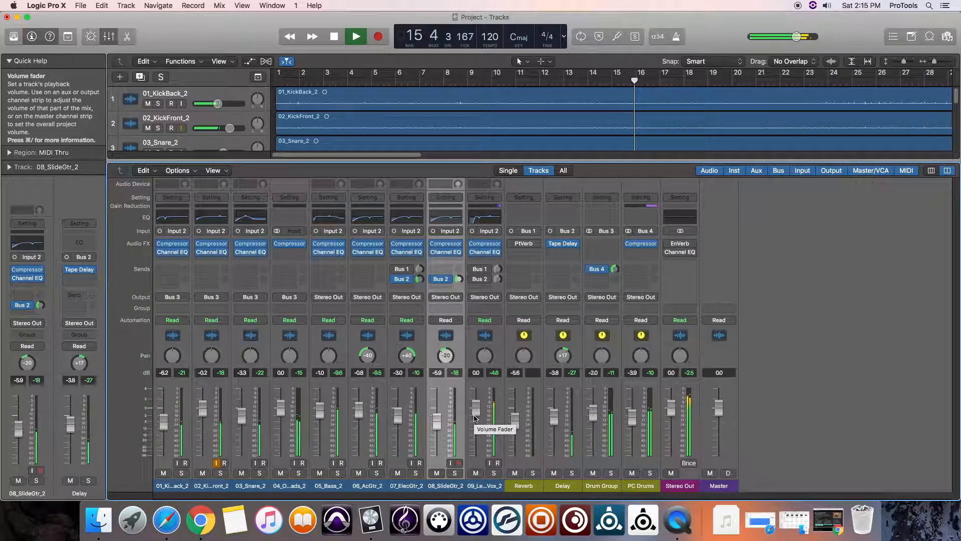
left_click_drag(442, 423, 436, 414)
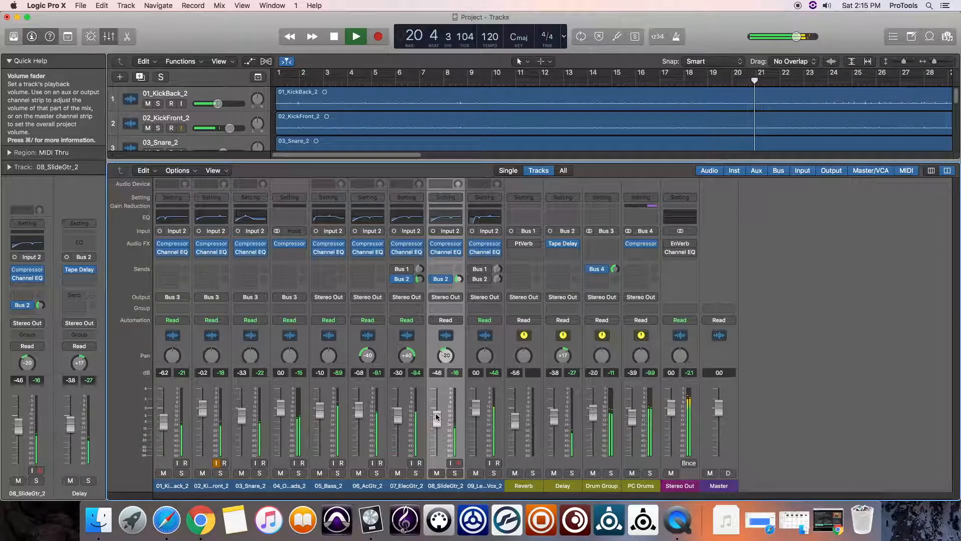
key("space")
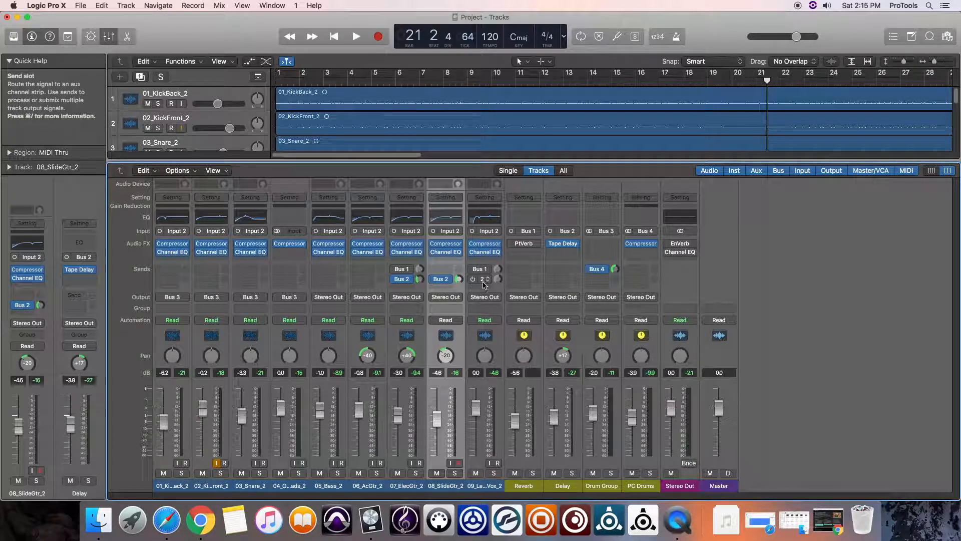
Enable the lead vocal track's Bus 2 delay send and adjust its send level during playback.
key("space")
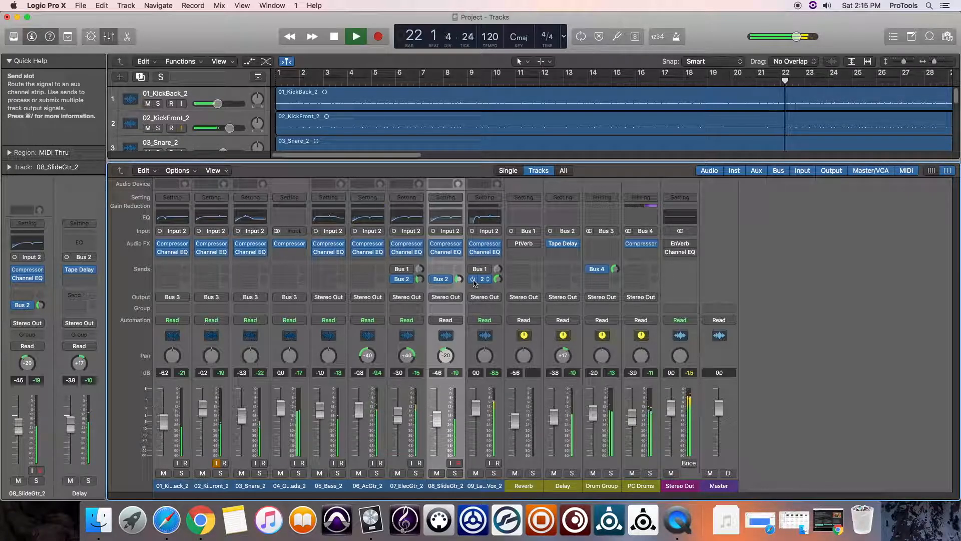
mouse_move(497, 279)
left_mouse_down()
mouse_move(505, 321)
mouse_move(499, 281)
left_mouse_up()
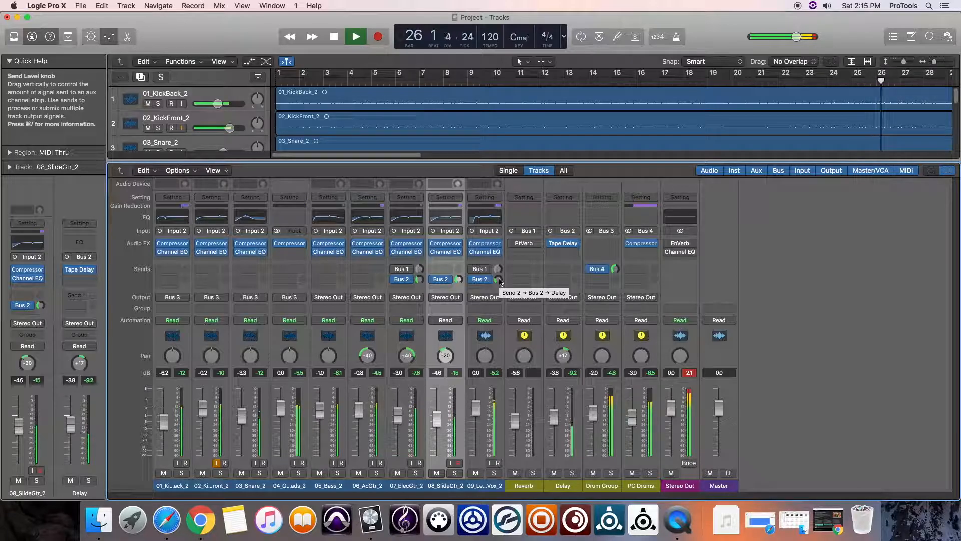
left_click(498, 281)
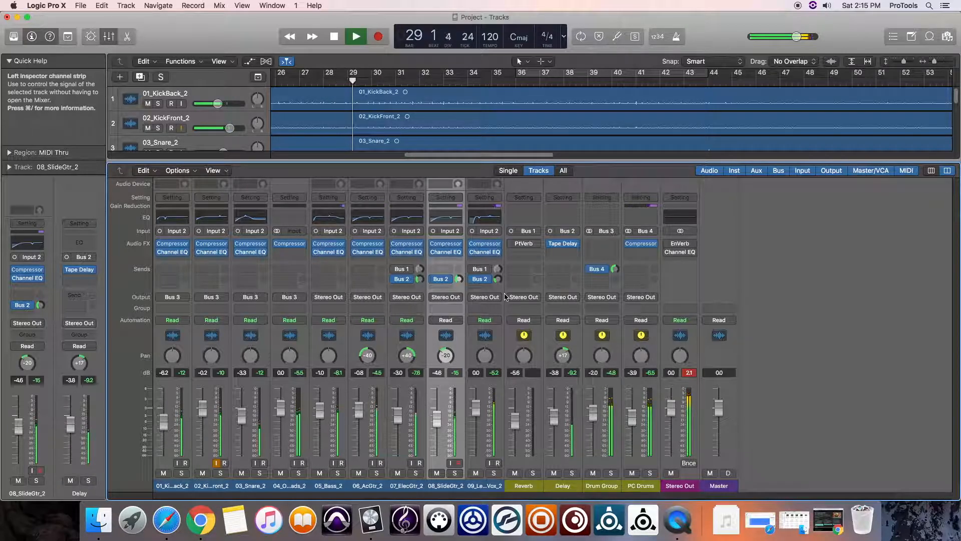
key("space")
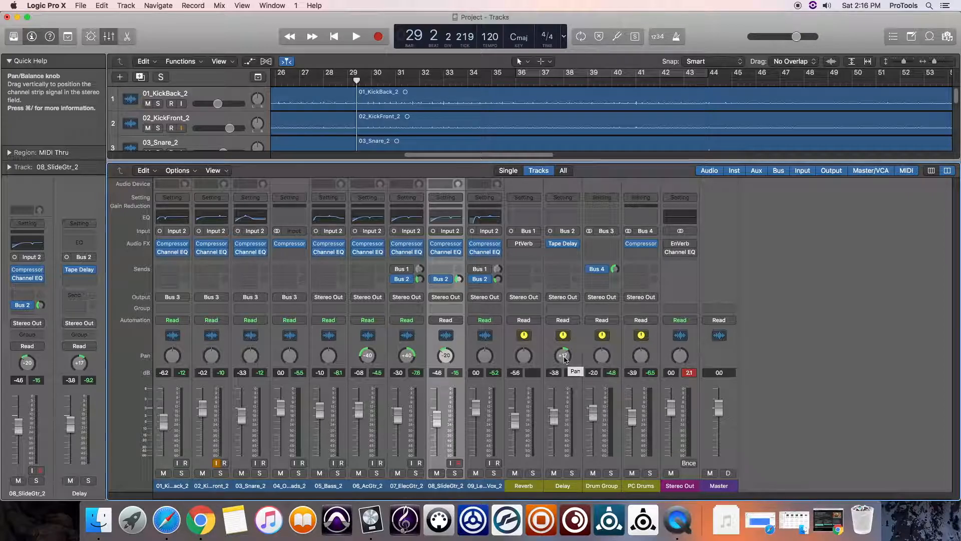
Insert a mono Channel EQ after the Tape Delay on the Delay aux and move its window clear of that strip.
left_click(576, 254)
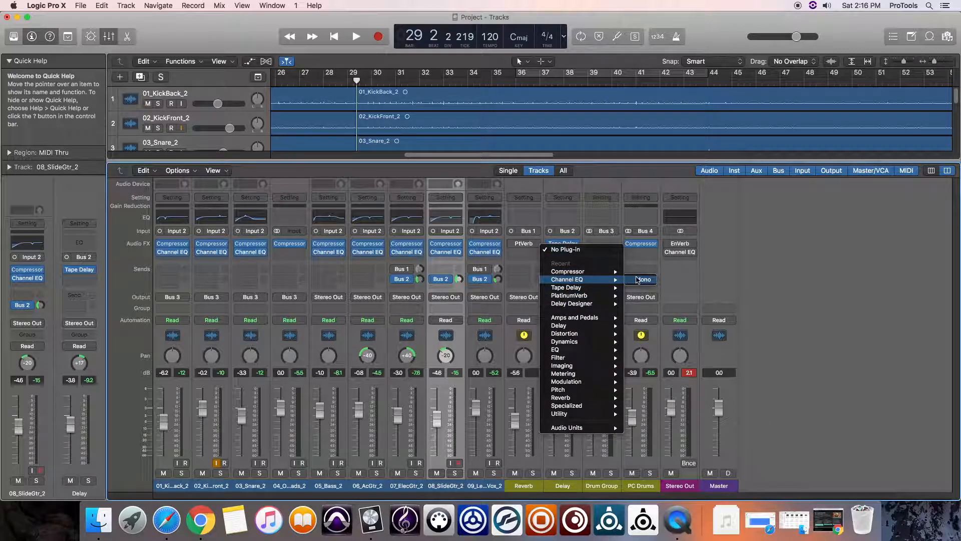
left_click(639, 280)
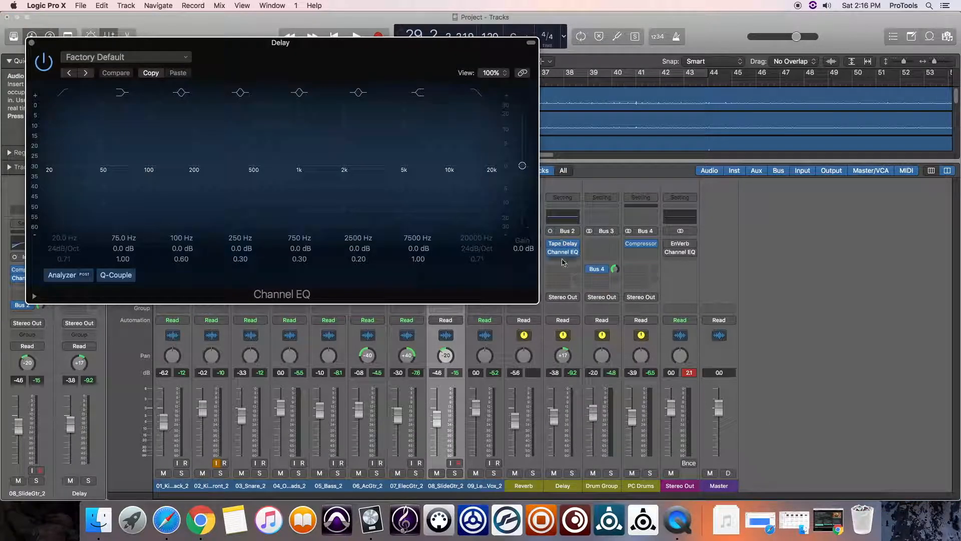
left_click_drag(301, 43, 462, 125)
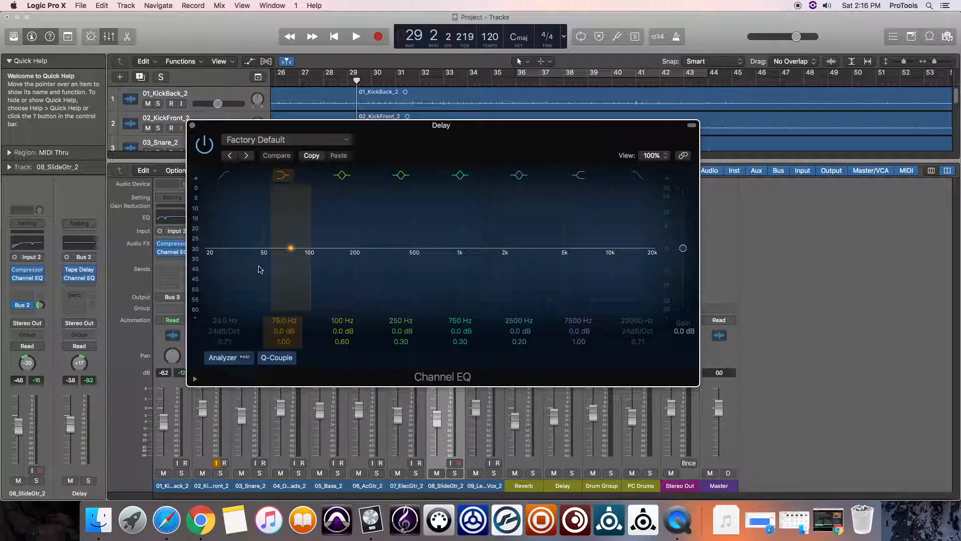
In the delay's Channel EQ, enable the low cut, move the high shelf to 5200 Hz and set the 750 Hz band to 3400 Hz, +6.0 dB.
left_click_drag(441, 249, 445, 277)
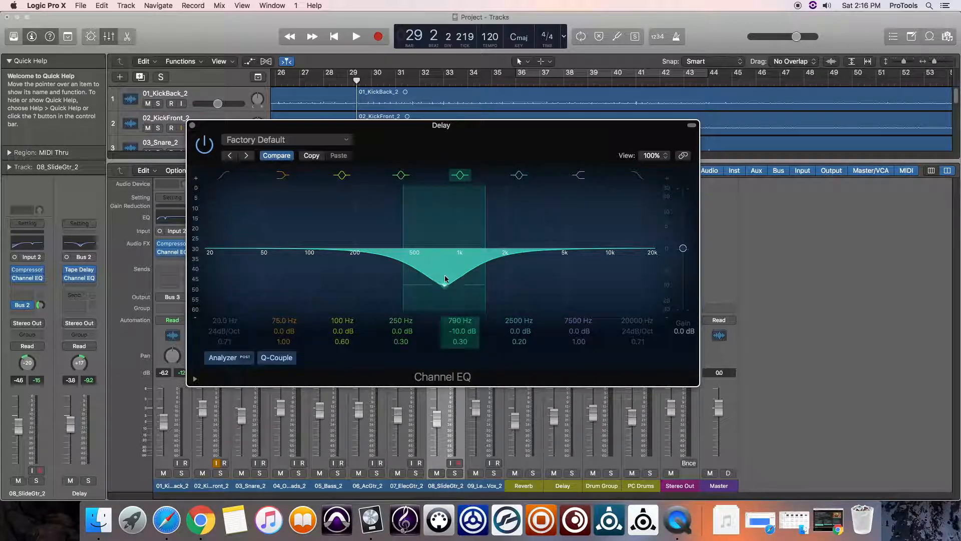
left_click_drag(209, 261, 321, 295)
left_click_drag(594, 249, 566, 247)
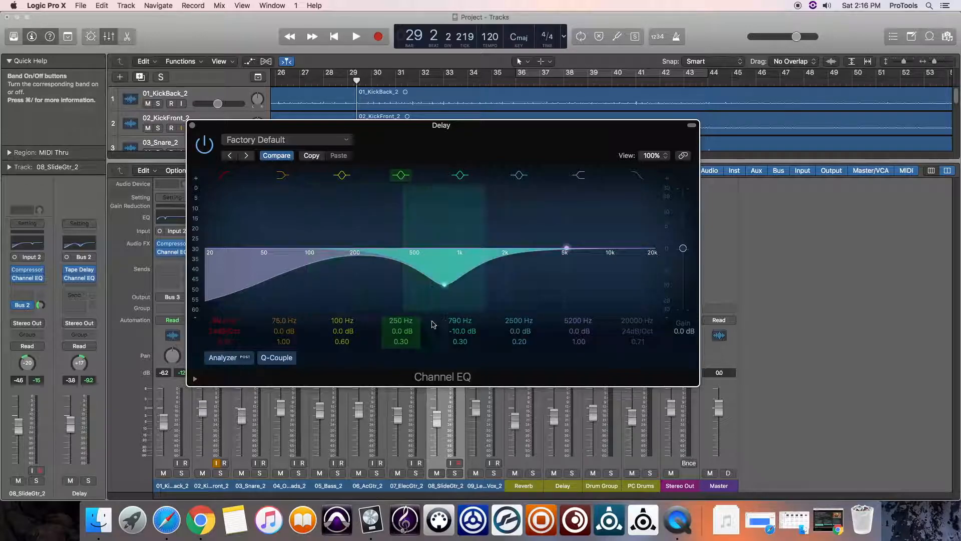
left_click_drag(444, 284, 539, 221)
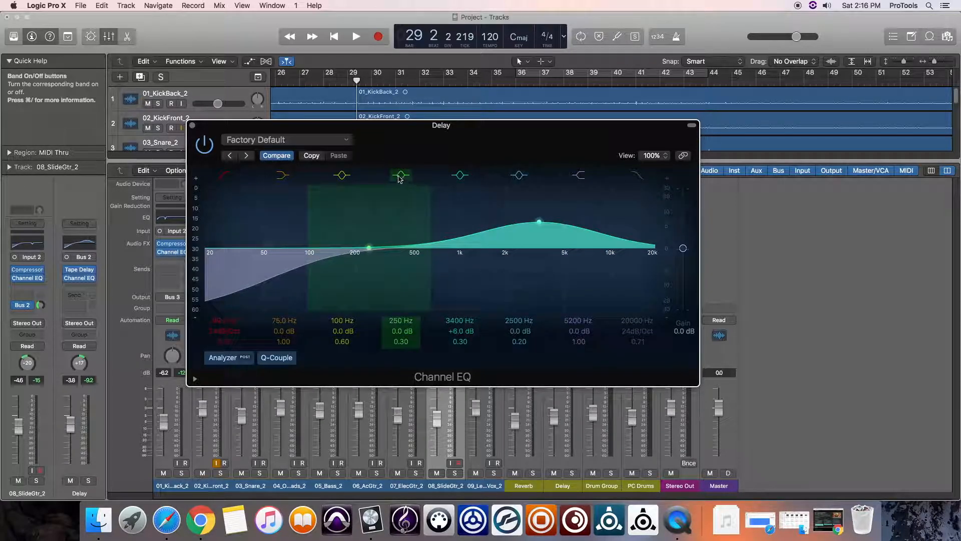
Set the delay EQ's 250 Hz band to 1900 Hz, -7.5 dB and its 2500 Hz band to 5200 Hz, Q 5.60, and audition the result.
left_click_drag(369, 248, 509, 283)
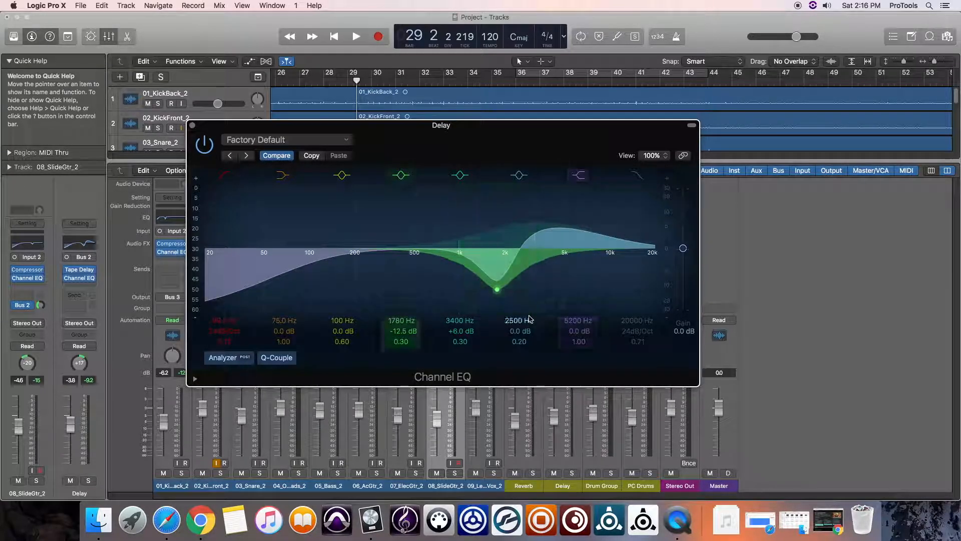
left_click_drag(521, 342, 519, 325)
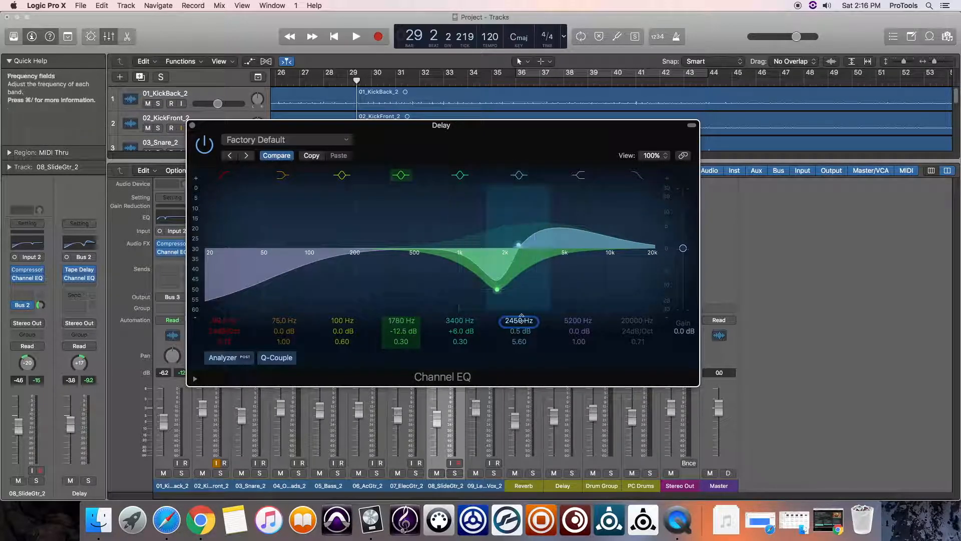
left_click_drag(519, 320, 523, 339)
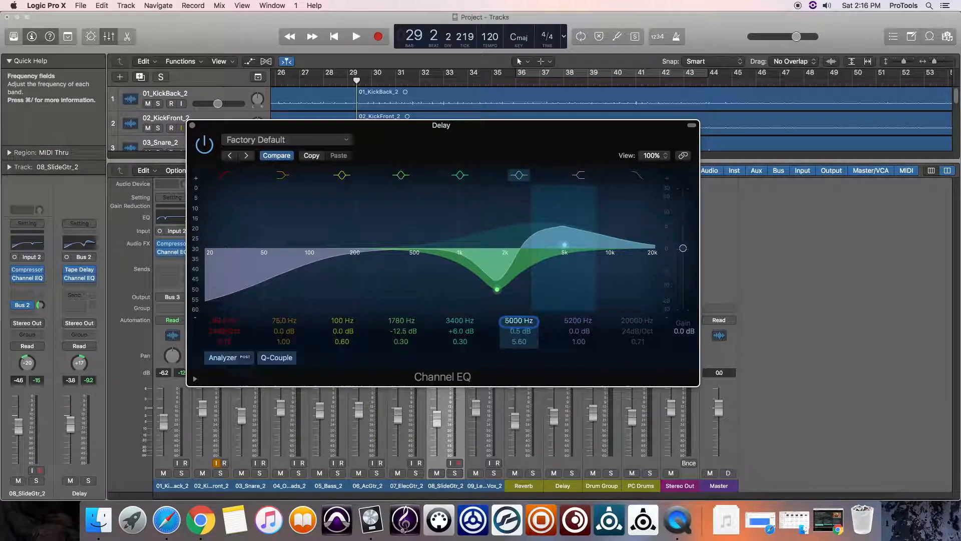
mouse_move(496, 288)
left_mouse_down()
mouse_move(493, 272)
mouse_move(501, 277)
left_mouse_up()
left_click_drag(566, 245, 569, 246)
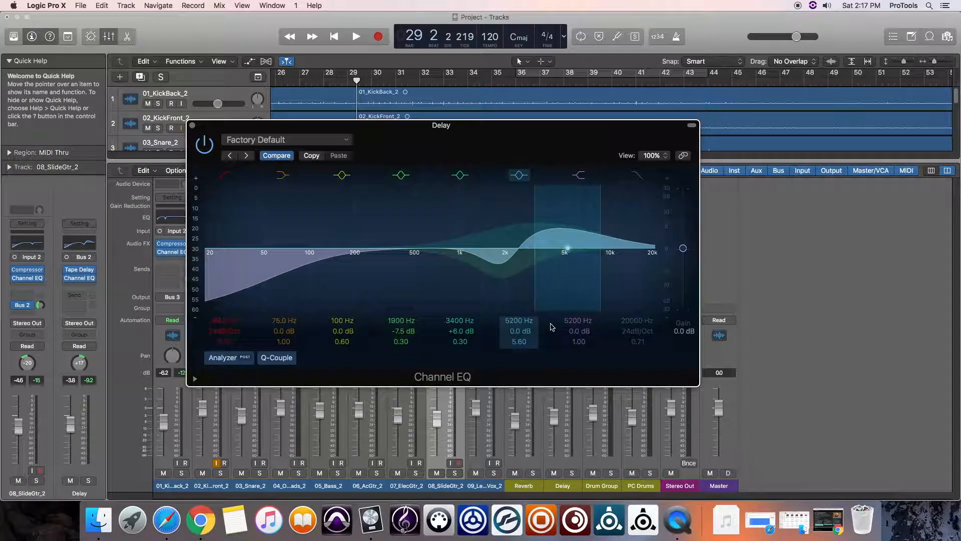
key("space")
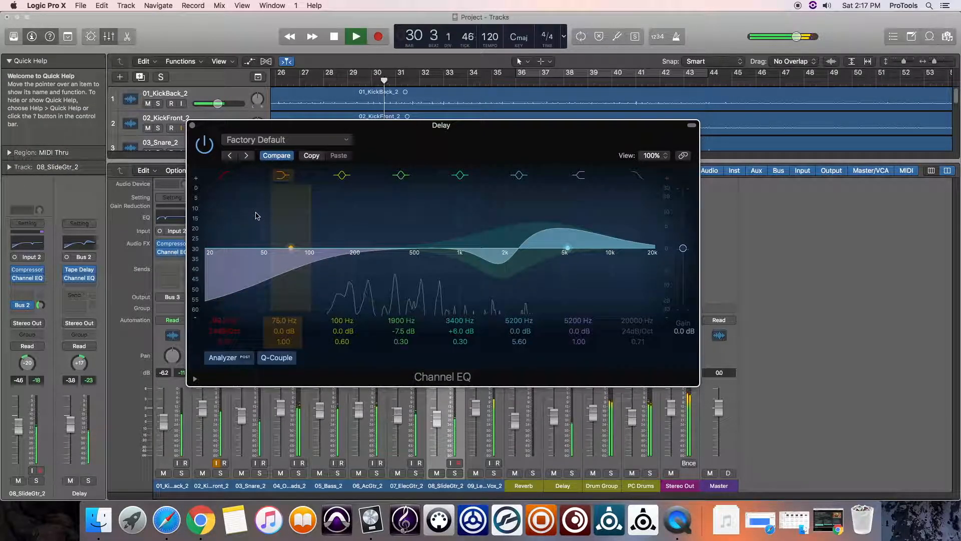
key("super+w")
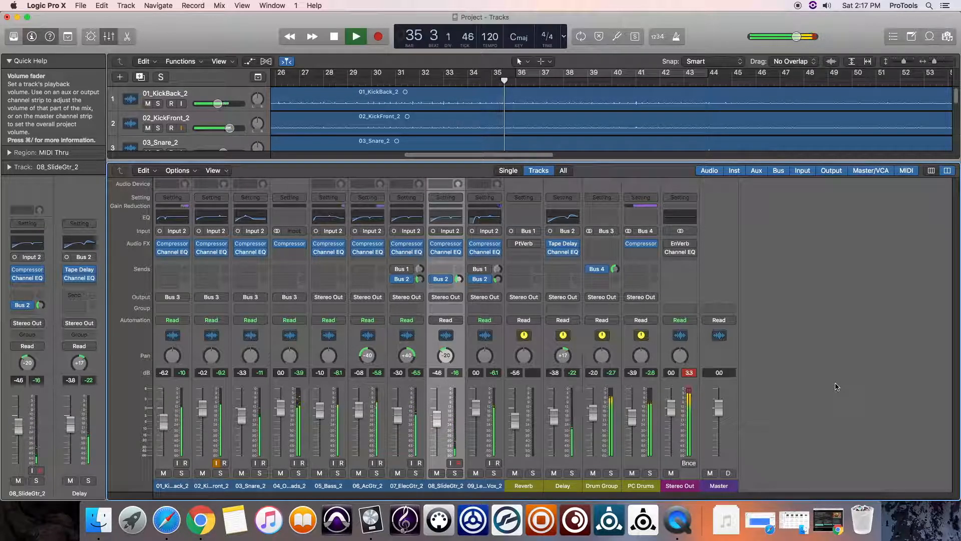
During playback, lower Drum Group to -2.3 dB, PC Drums to -4.4, slide guitar to -4.9, vocal to -0.8, acoustic guitar to -1.2 and electric guitar to -3.4.
key("space")
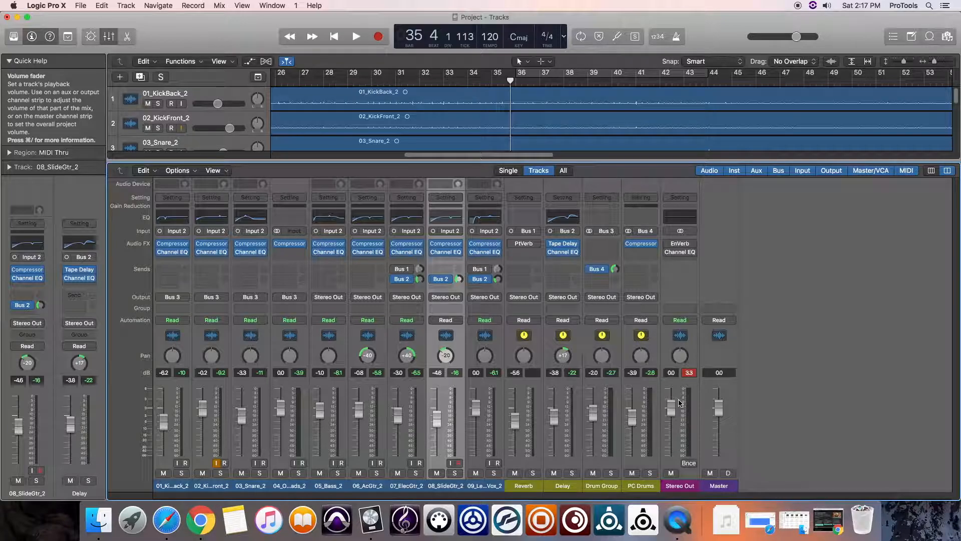
key("space")
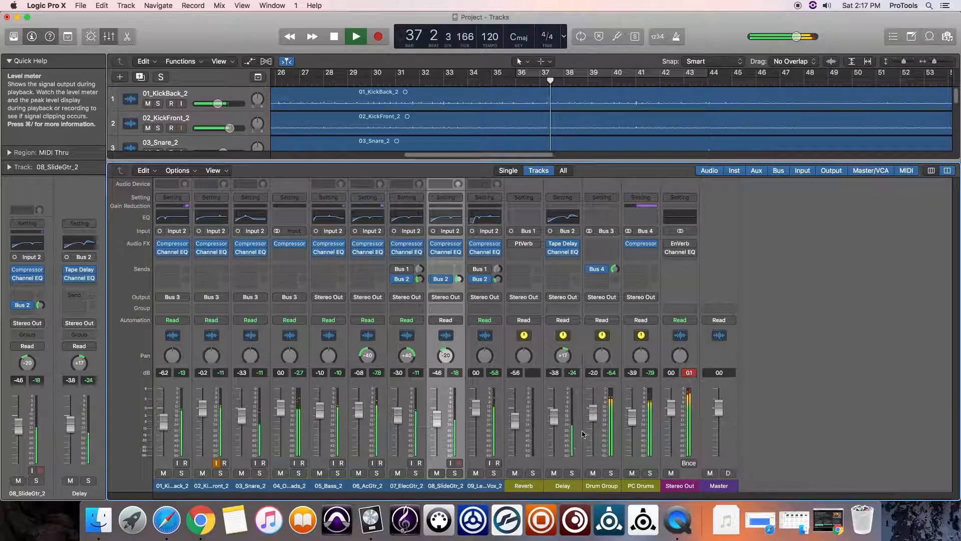
left_click_drag(595, 414, 635, 418)
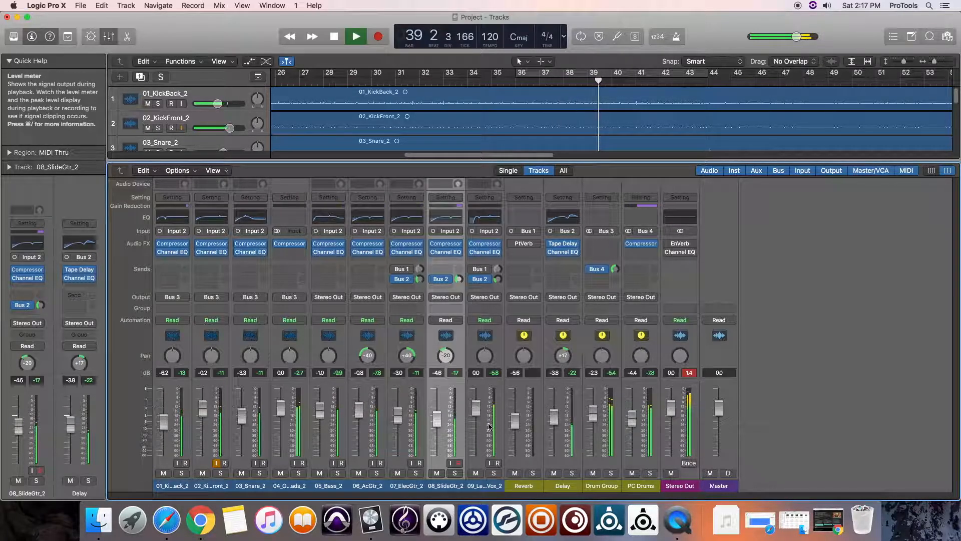
left_click_drag(437, 419, 359, 410)
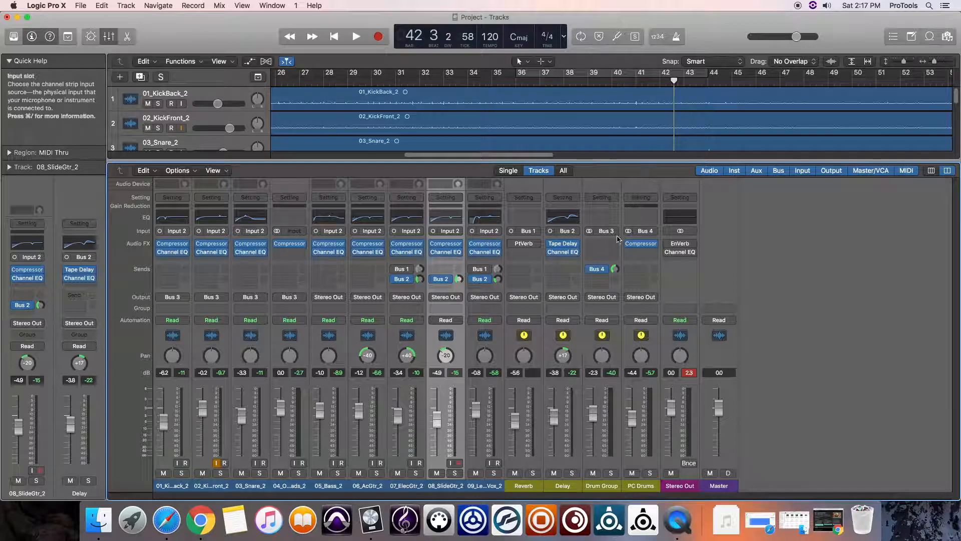
Set the 08_SlideGtr_2 track's automation mode to Read and show its volume automation in the full track view.
left_click(439, 320)
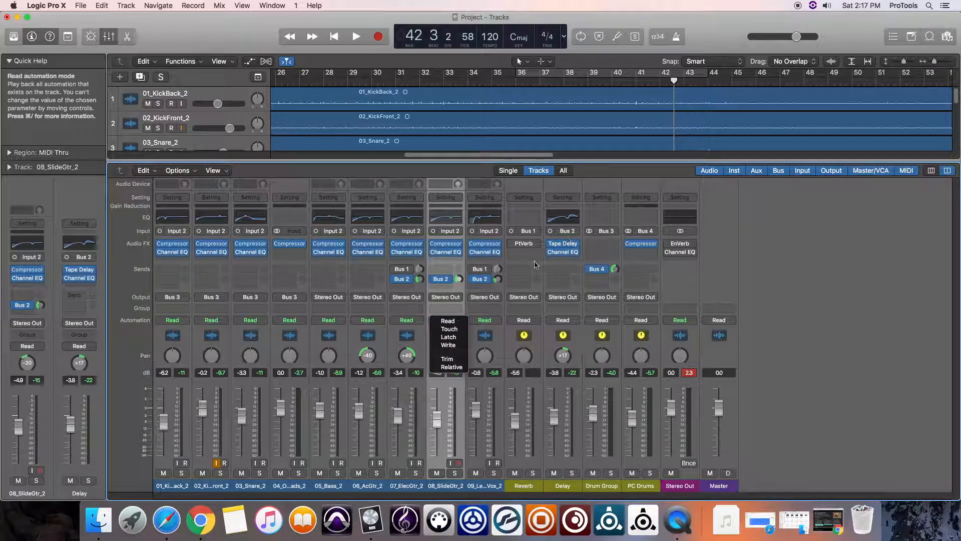
left_click(452, 321)
key("x")
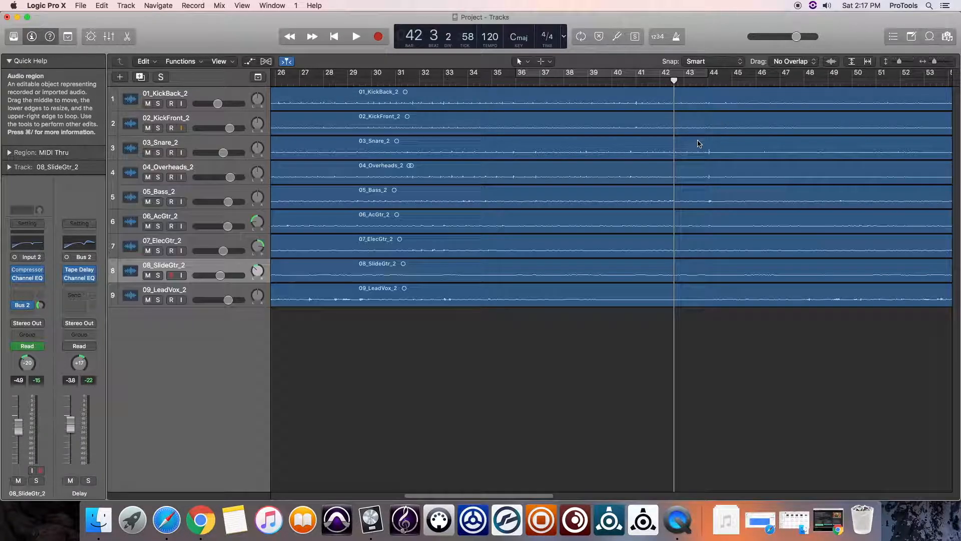
left_click(181, 267)
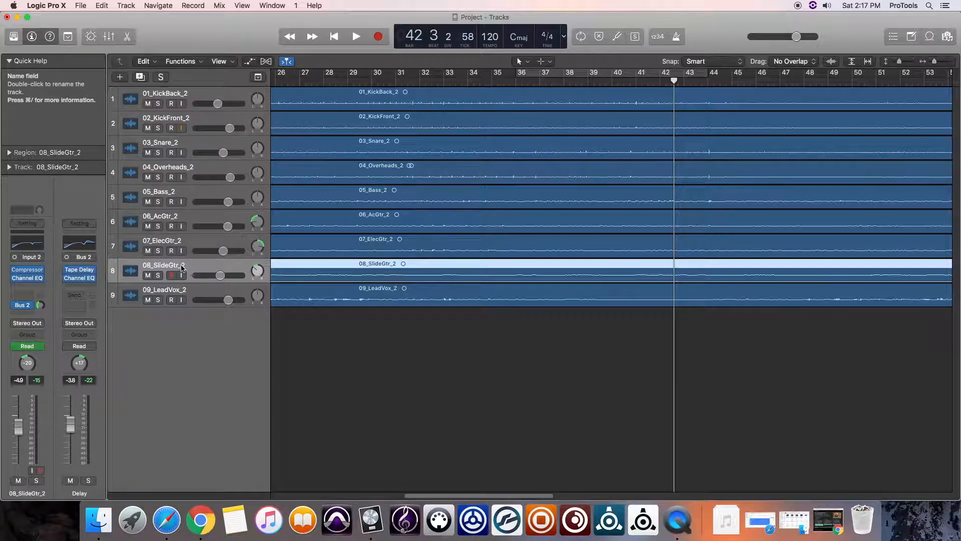
key("a")
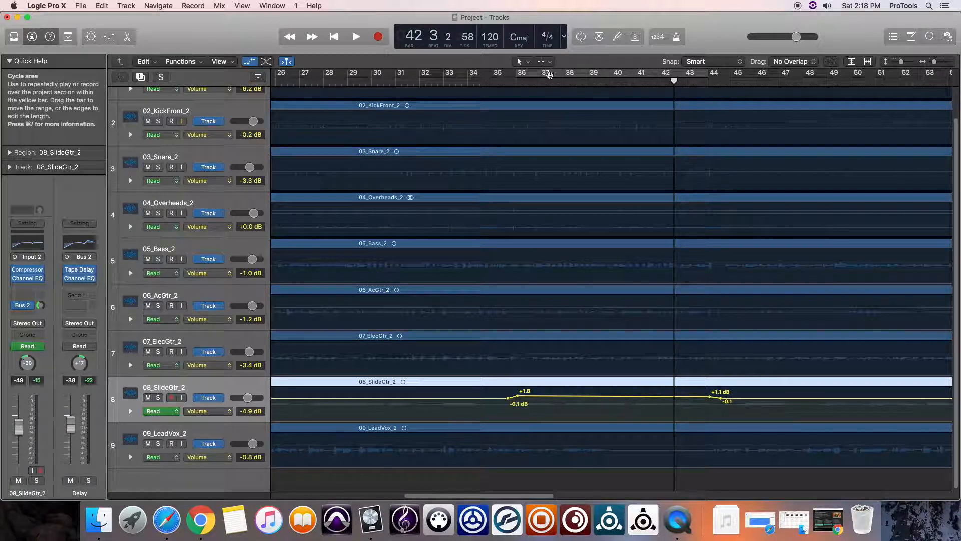
Lower the slide guitar's volume automation ahead of its rise, to -4.8 dB at the song start and -4.3 dB at bar 35.
left_click(496, 82)
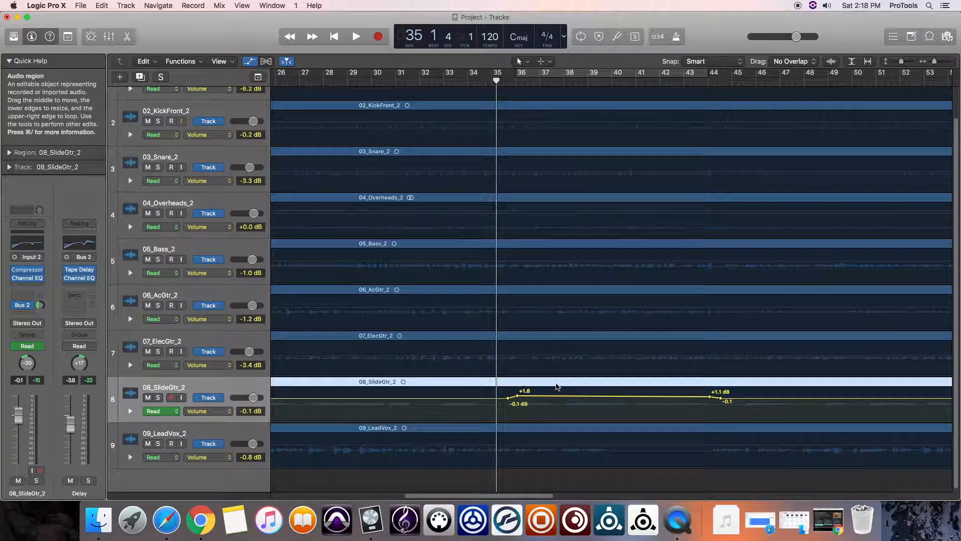
left_click_drag(509, 401, 507, 402)
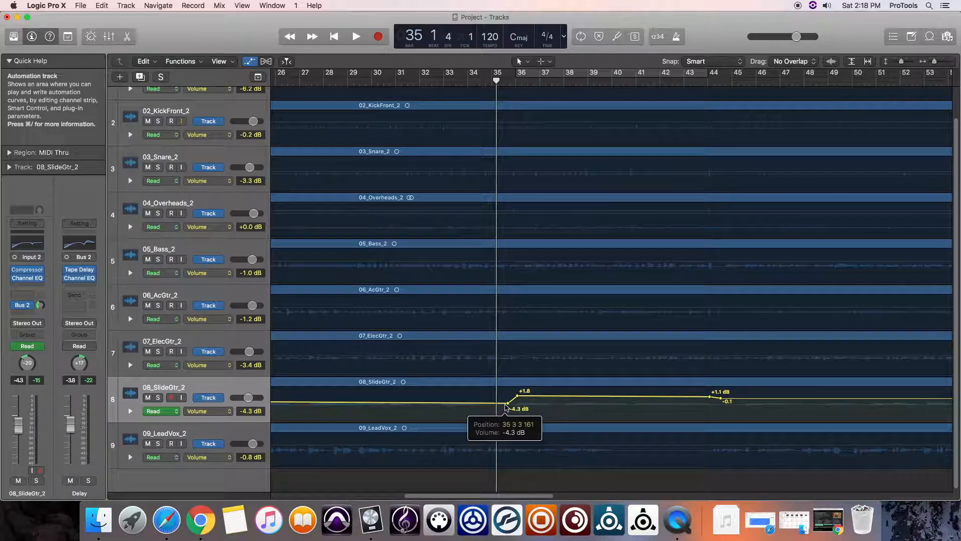
left_click_drag(476, 496, 195, 498)
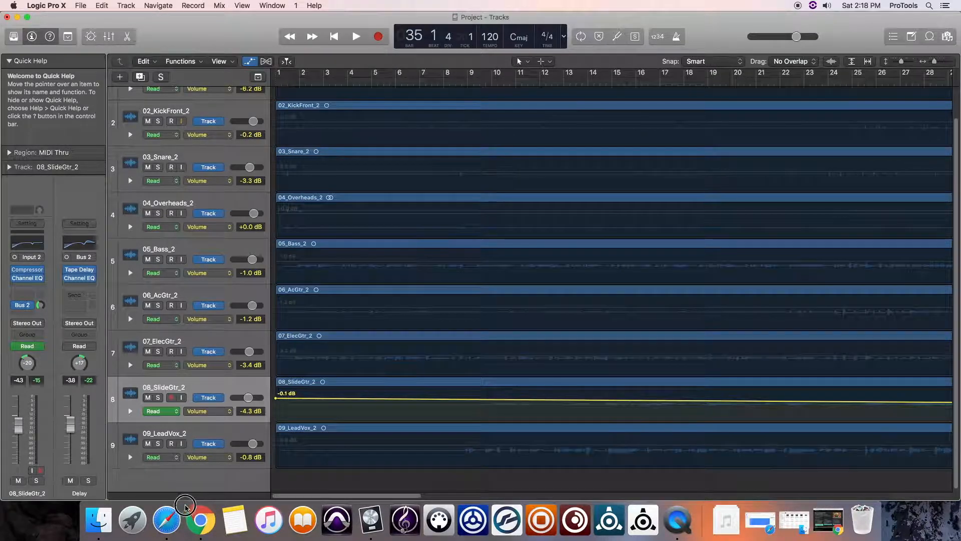
left_click_drag(278, 401, 275, 403)
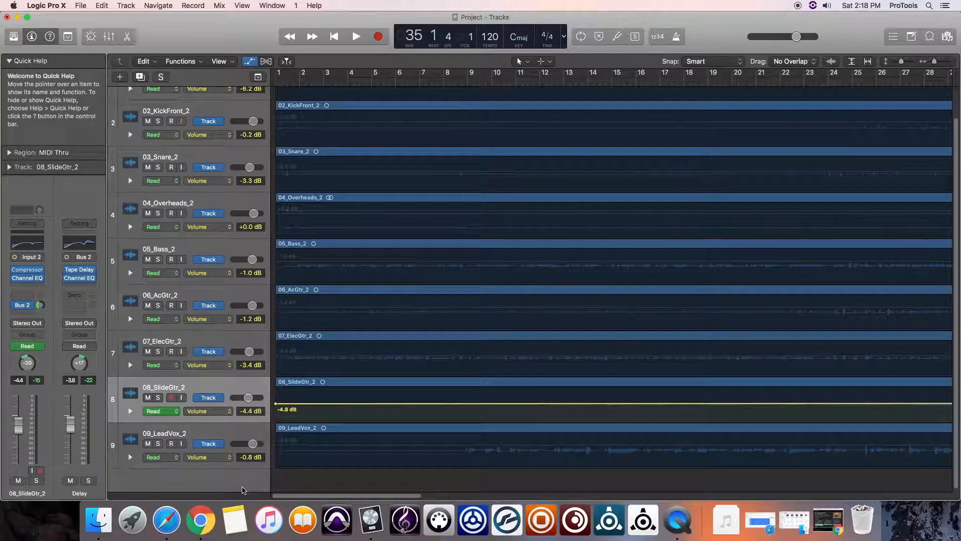
Audition from bar 32 and shift the slide guitar's volume automation rise to just before bar 38, peaking at +1.0 dB.
scroll(539, 405, "right", 10)
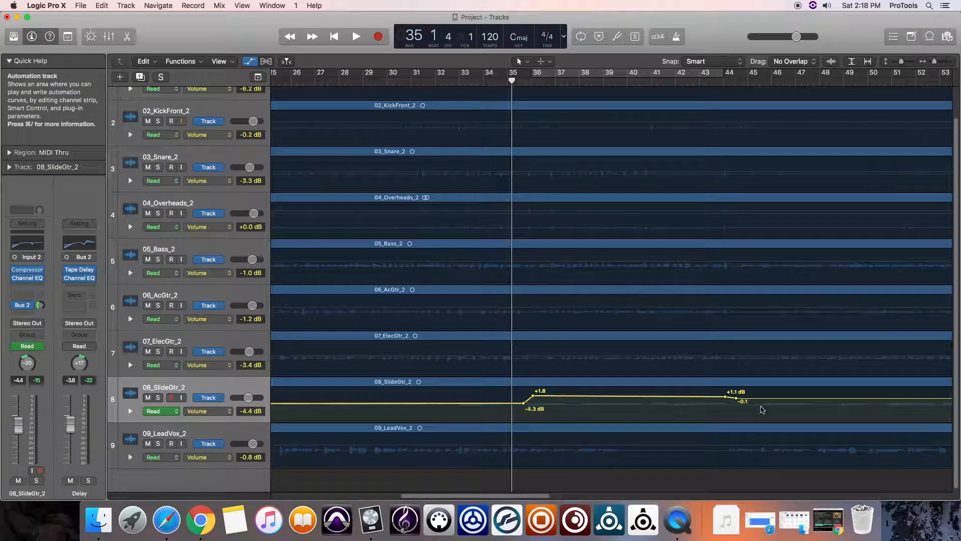
left_click(447, 81)
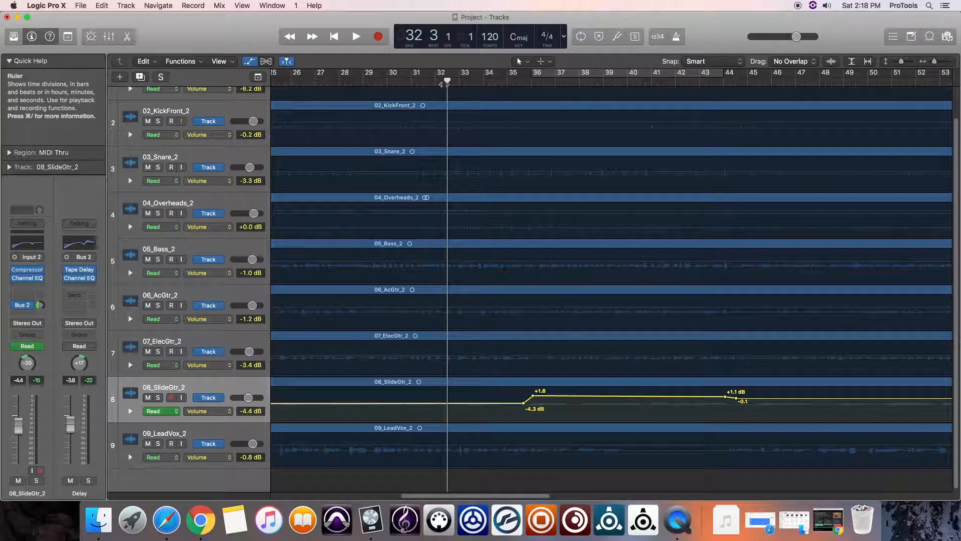
key("space")
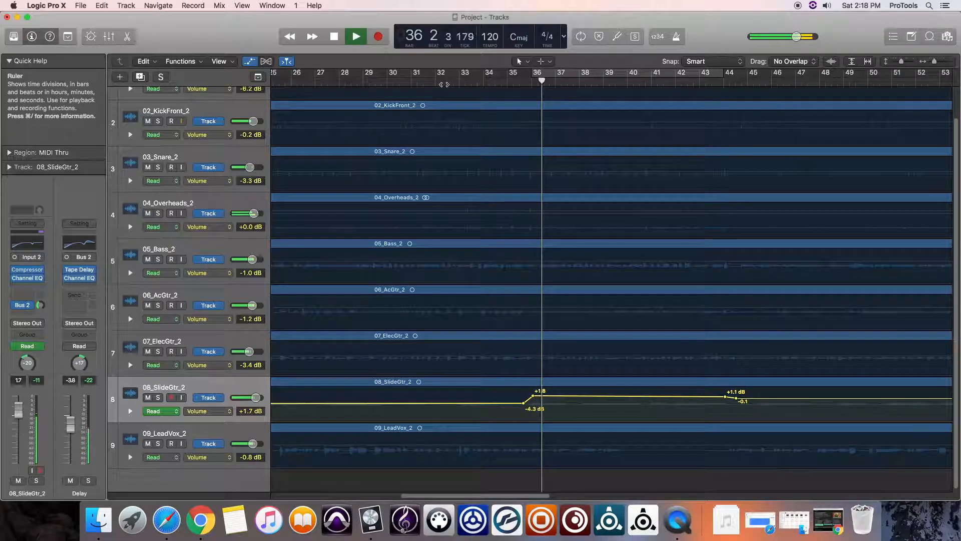
key("space")
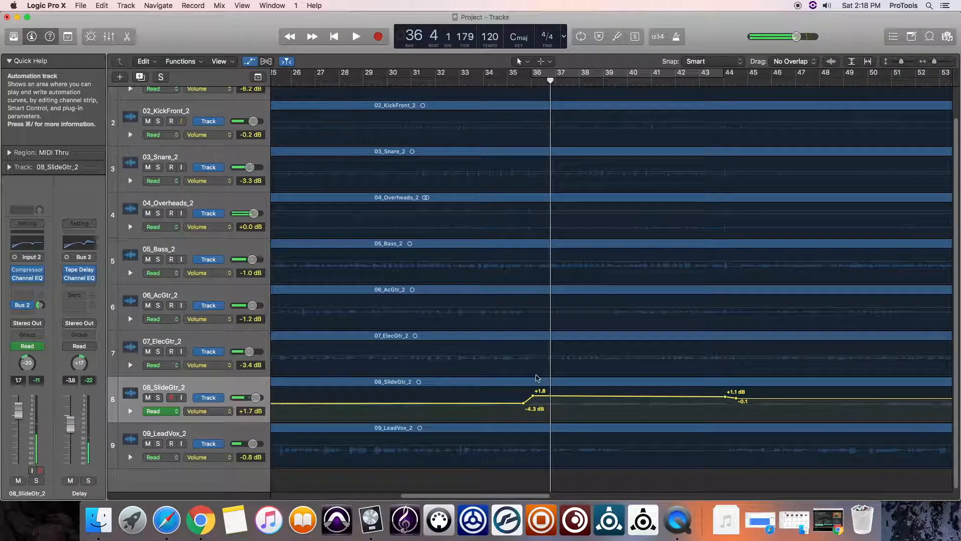
left_click_drag(523, 407, 588, 406)
left_click(580, 396)
left_click_drag(587, 403, 587, 397)
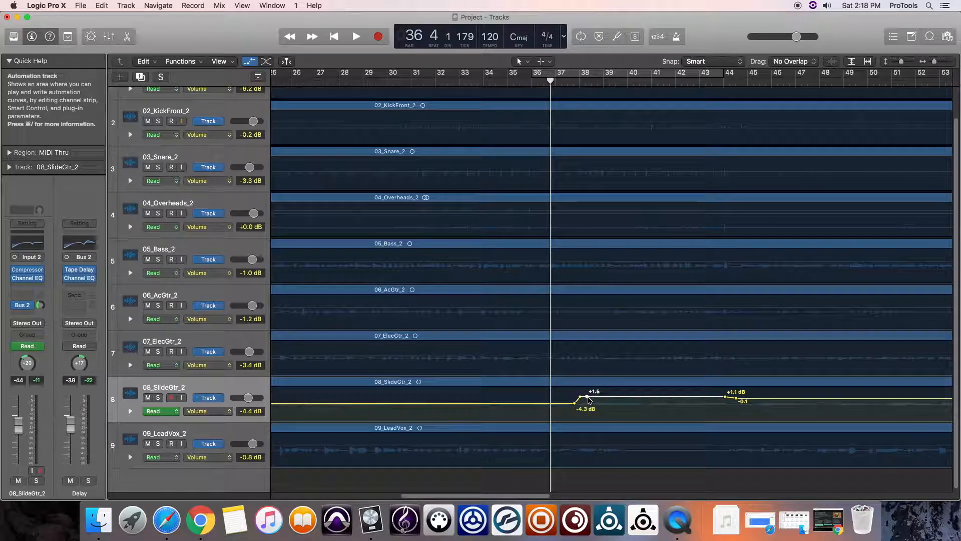
Audition the slide guitar's entry and move its automation rise to start near bar 40 and end near bar 41.
left_click(520, 80)
key("space")
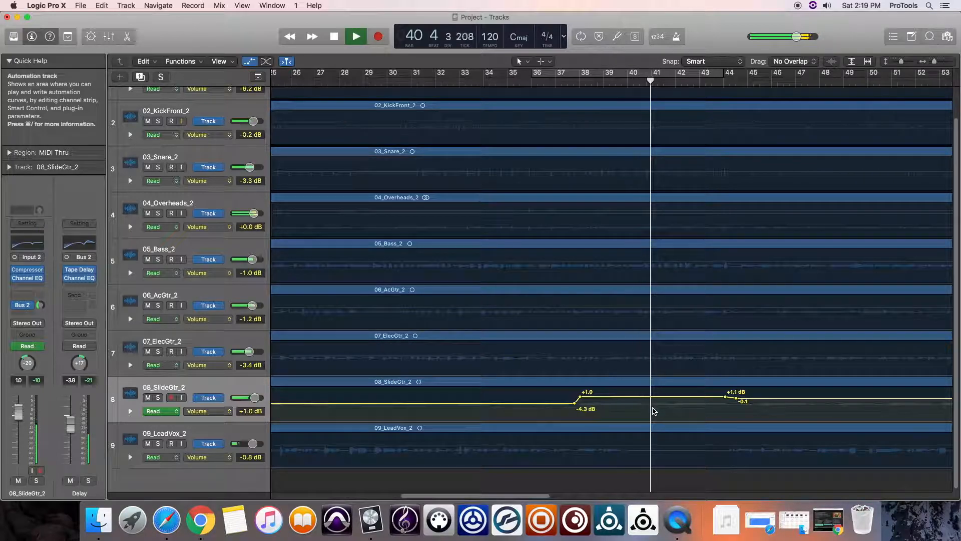
key("space")
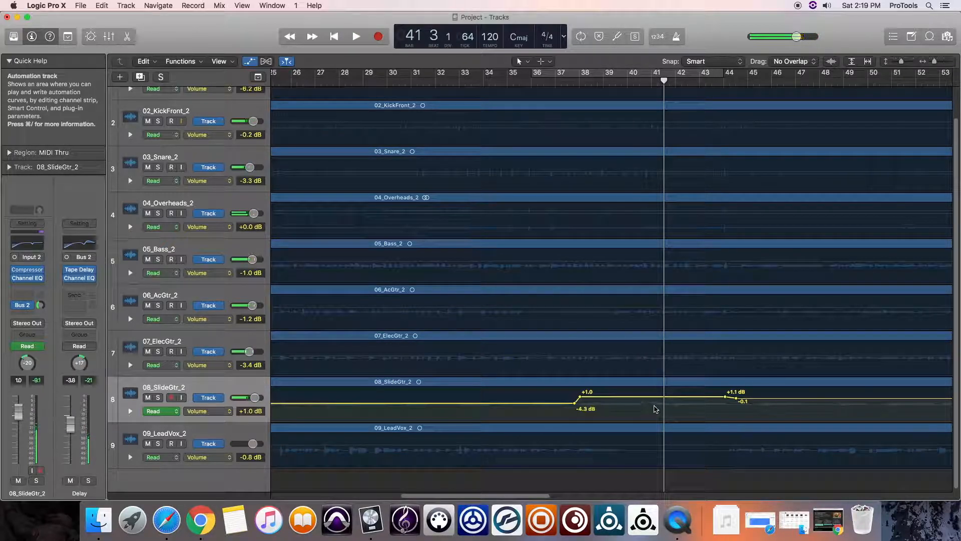
left_click_drag(580, 398, 650, 396)
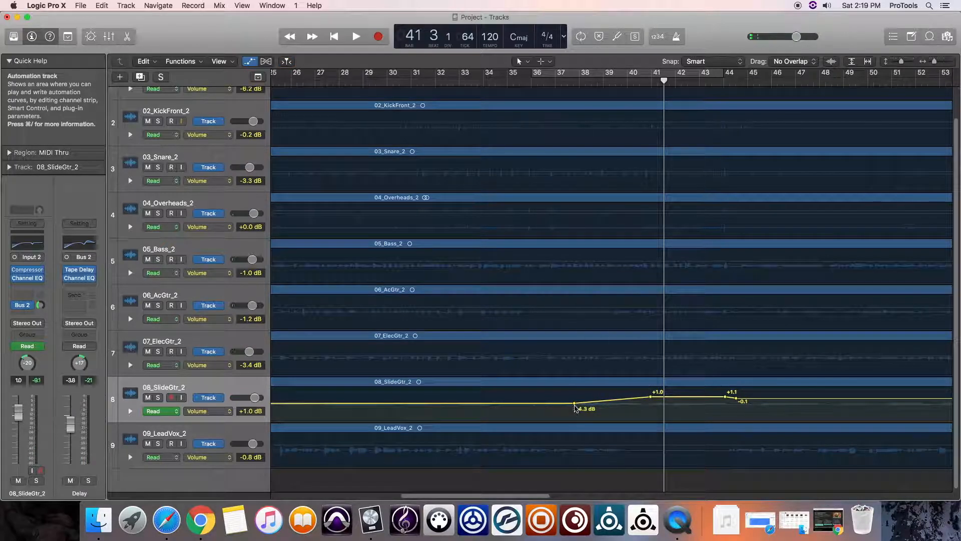
left_click_drag(574, 405, 629, 404)
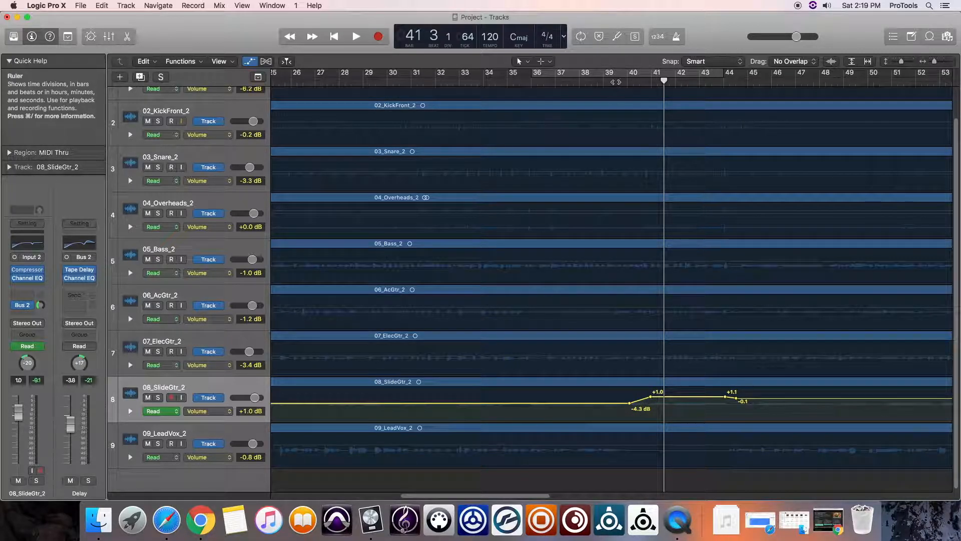
Audition the new rise and set the slide guitar's raised automation points to 0.0 and +0.4 dB and the closing point to -4.3 dB.
left_click(615, 82)
key("space")
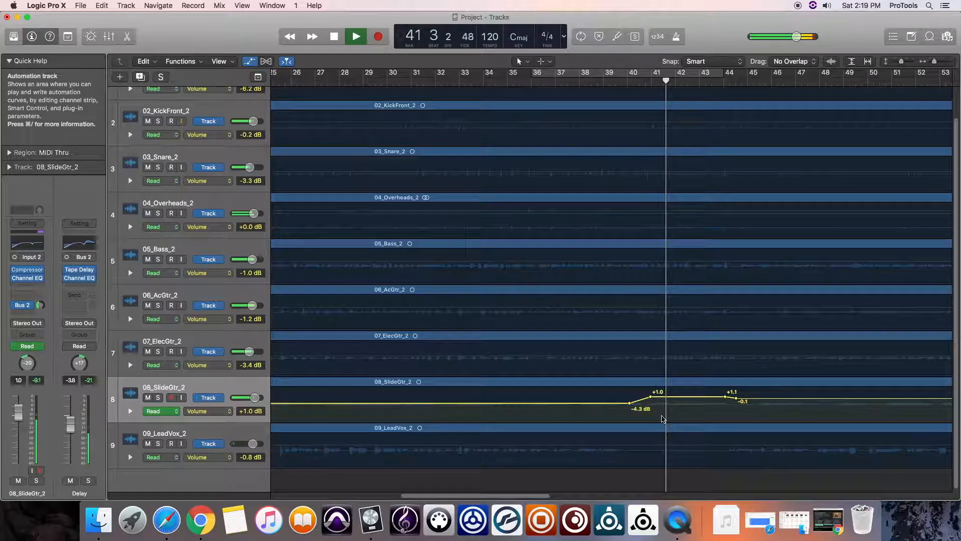
key("space")
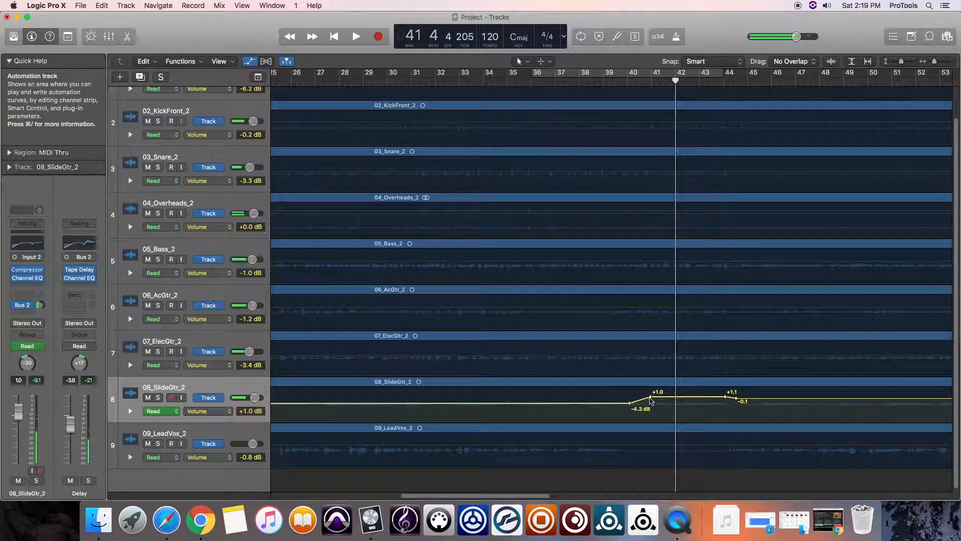
left_click_drag(651, 397, 650, 399)
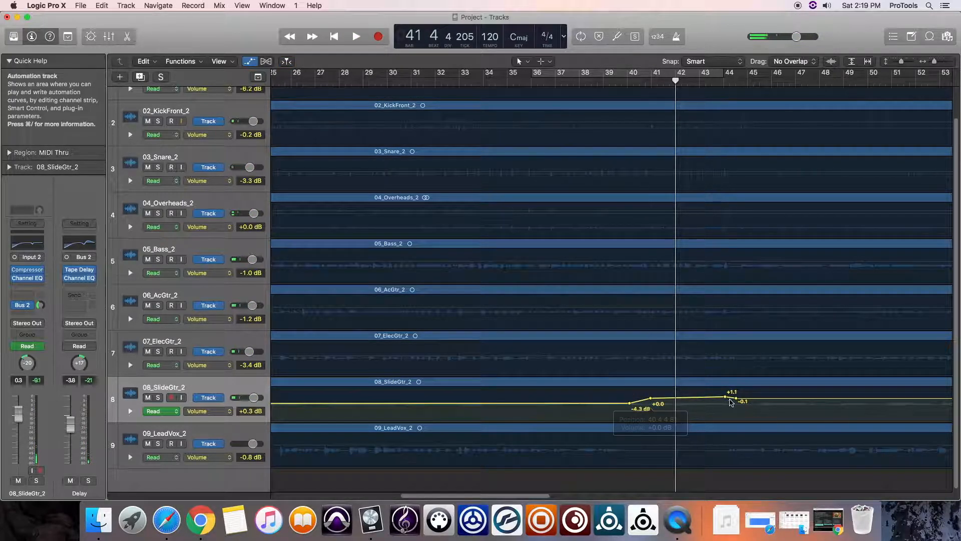
left_click(726, 397)
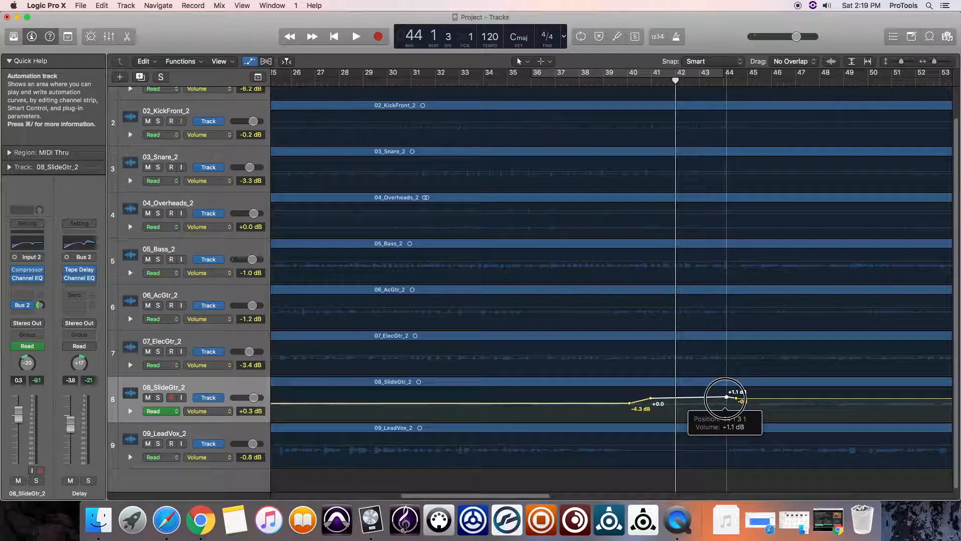
left_click_drag(736, 399, 737, 403)
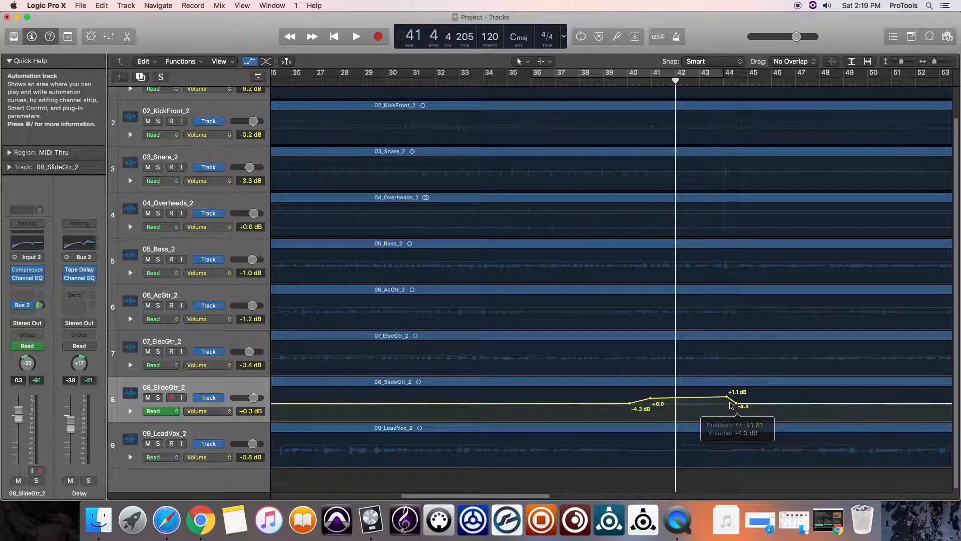
left_click(726, 397)
left_click_drag(727, 397, 726, 397)
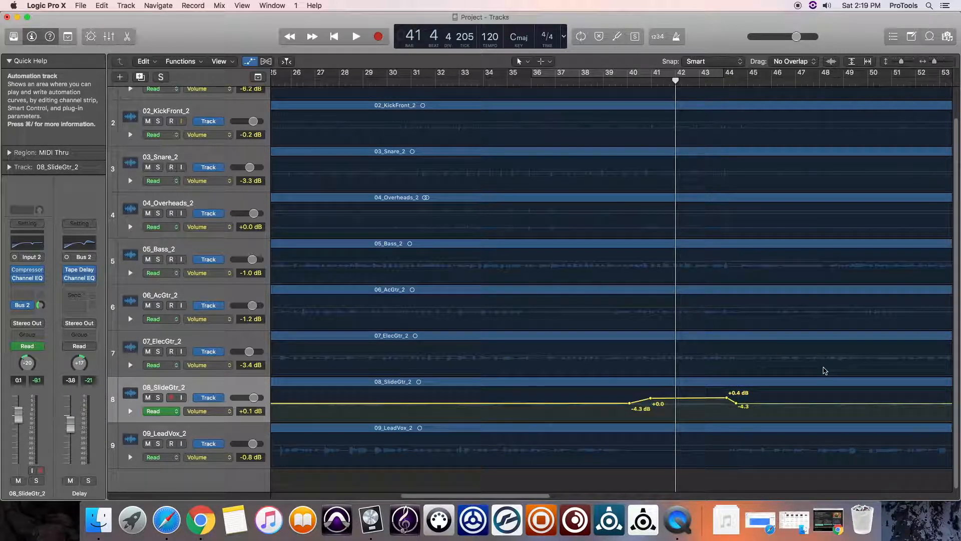
Hide the automation, reopen the mixer and audition the slide guitar's volume ride from bar 35.
key("a")
key("x")
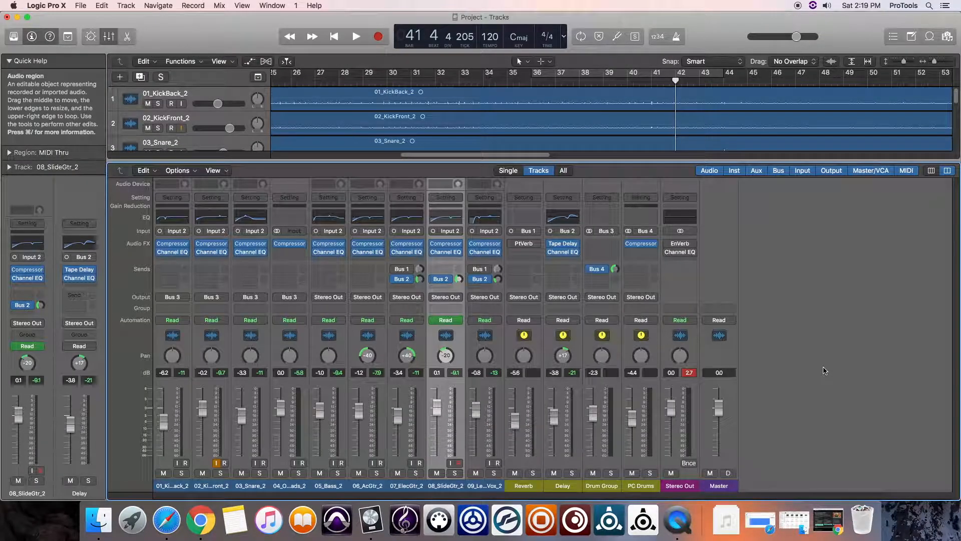
left_click(523, 83)
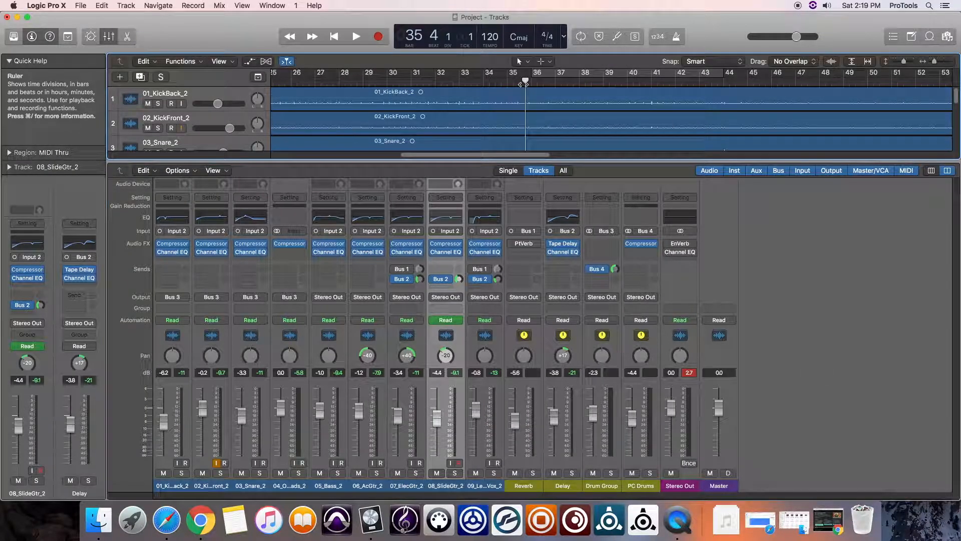
key("space")
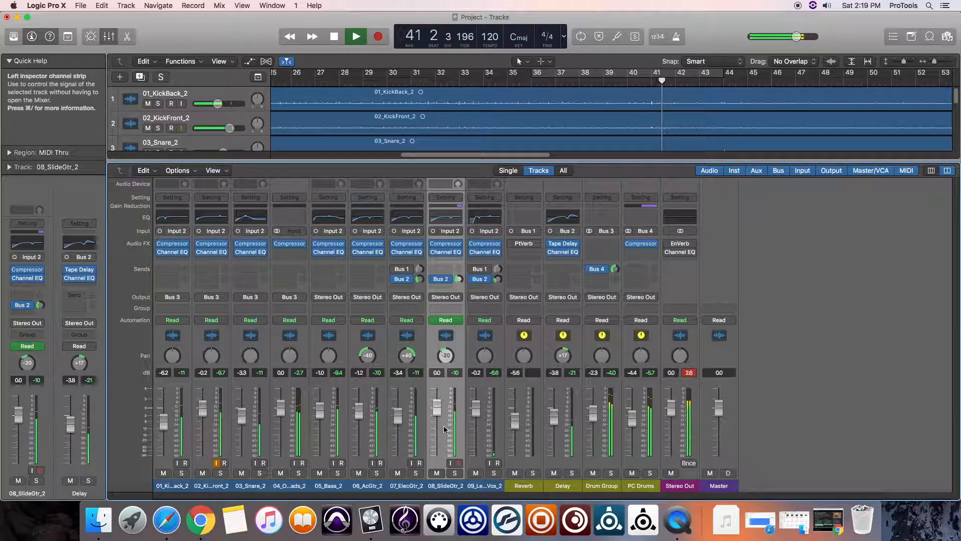
key("space")
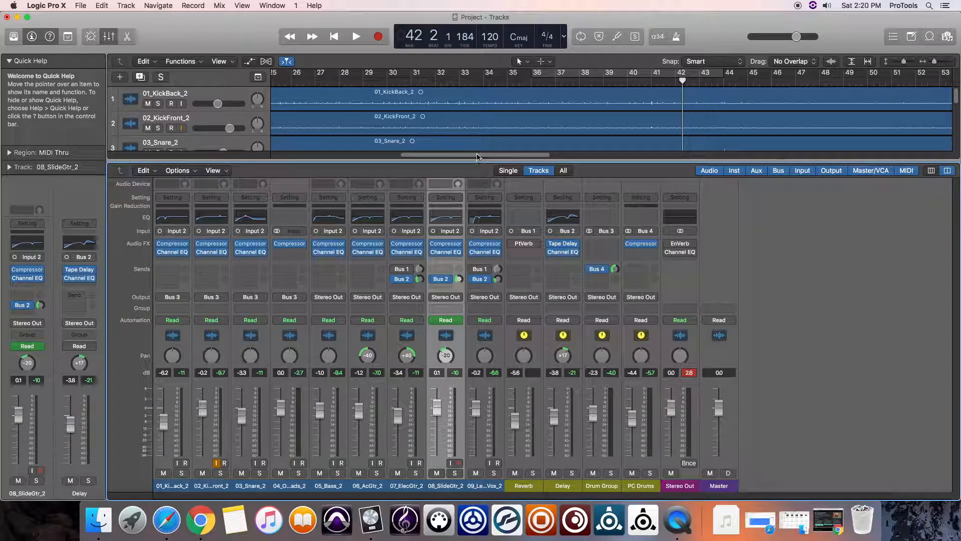
Bring the song's opening bars into view and shrink the mixer so all nine tracks and the faders show together.
left_click_drag(475, 156, 348, 156)
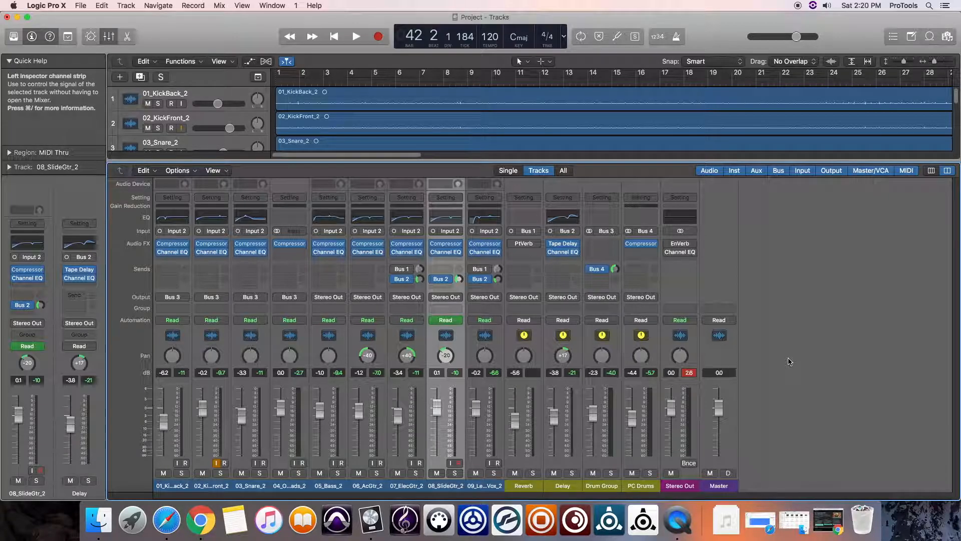
left_click_drag(650, 163, 671, 396)
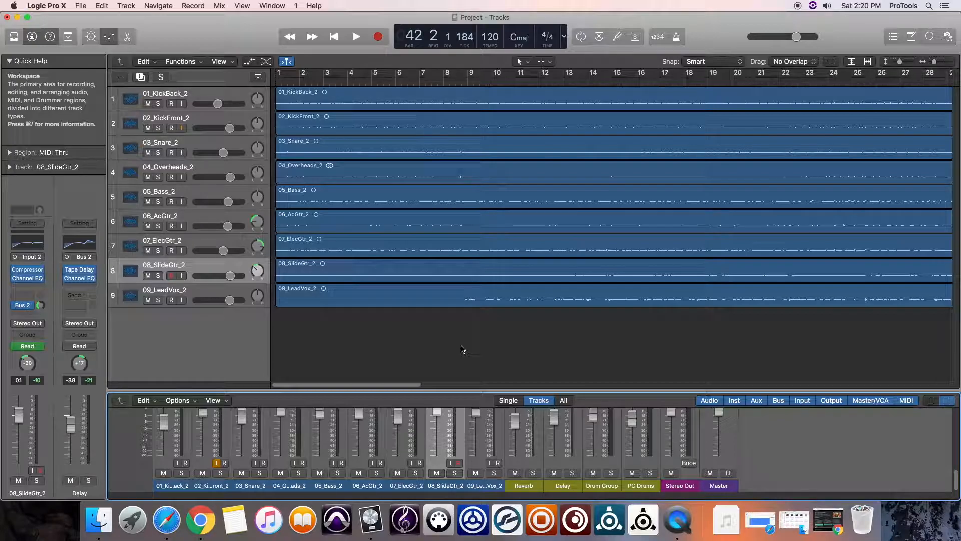
left_click_drag(466, 388, 461, 351)
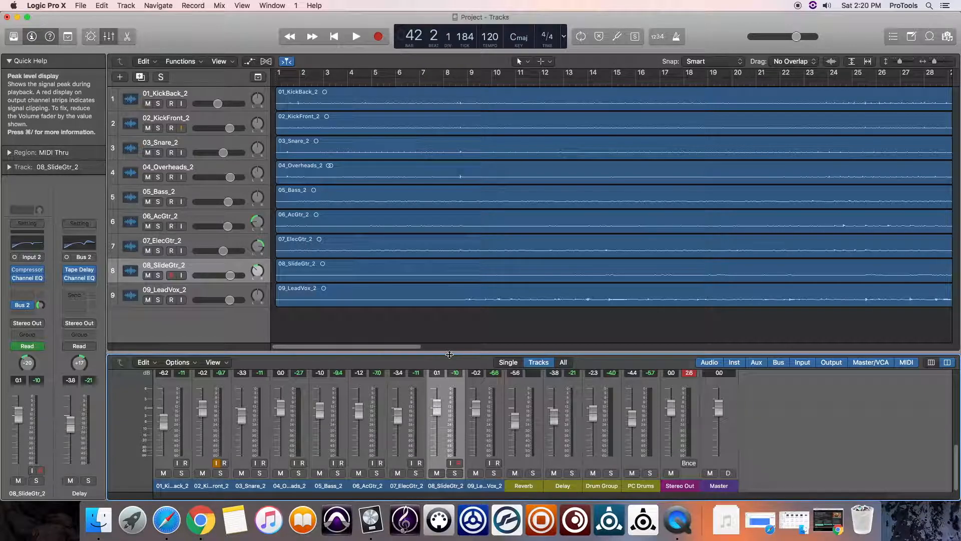
Play the mix from bar 1 to about bar 21, enlarging the mixer to check every channel's levels.
left_click(334, 37)
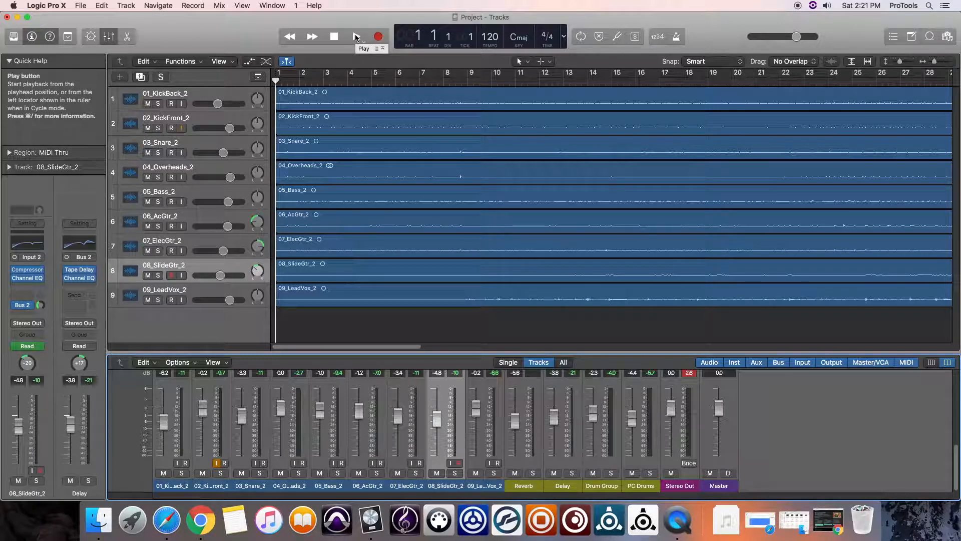
left_click(356, 37)
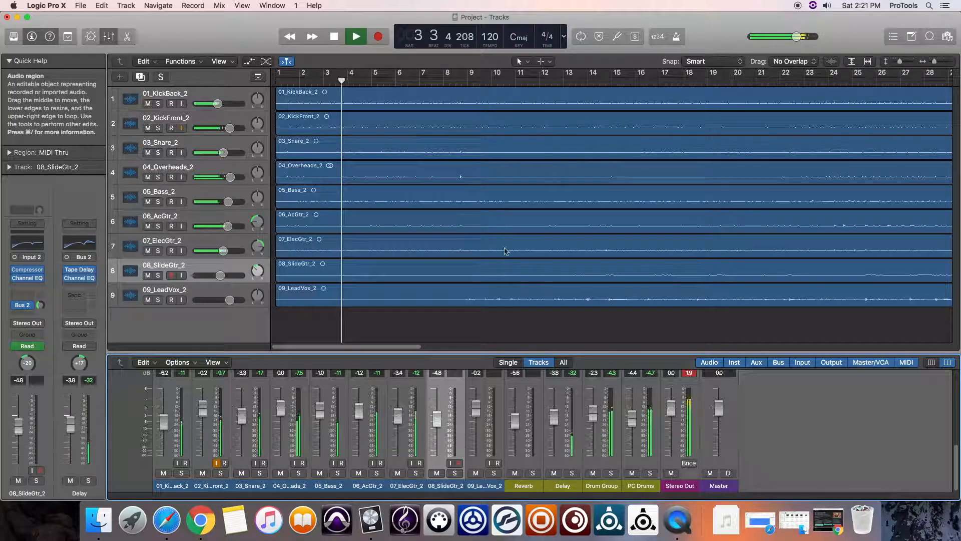
left_click_drag(458, 353, 455, 159)
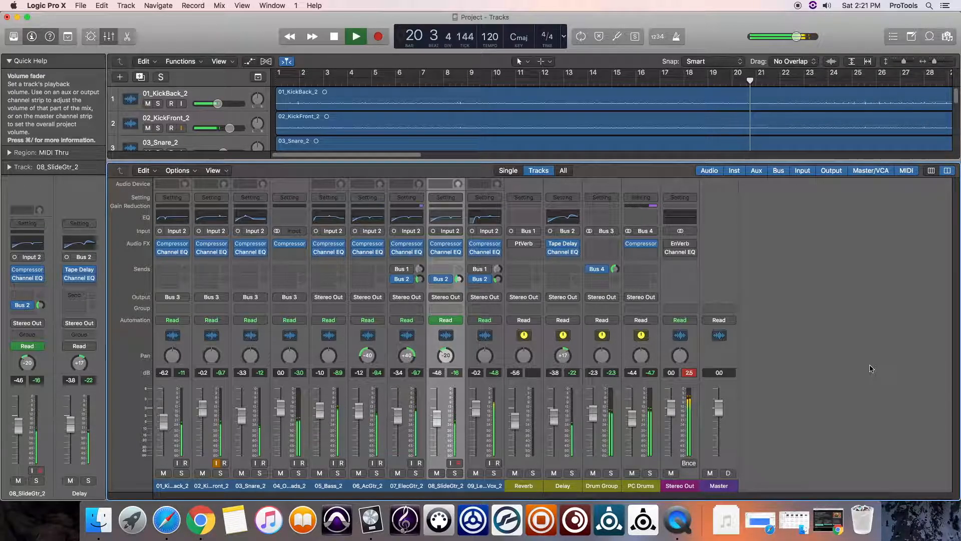
key("space")
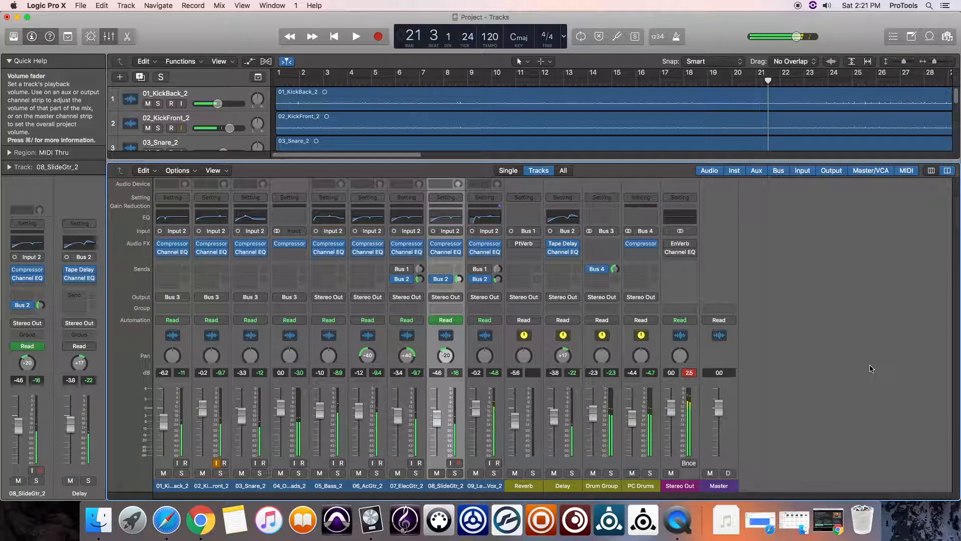